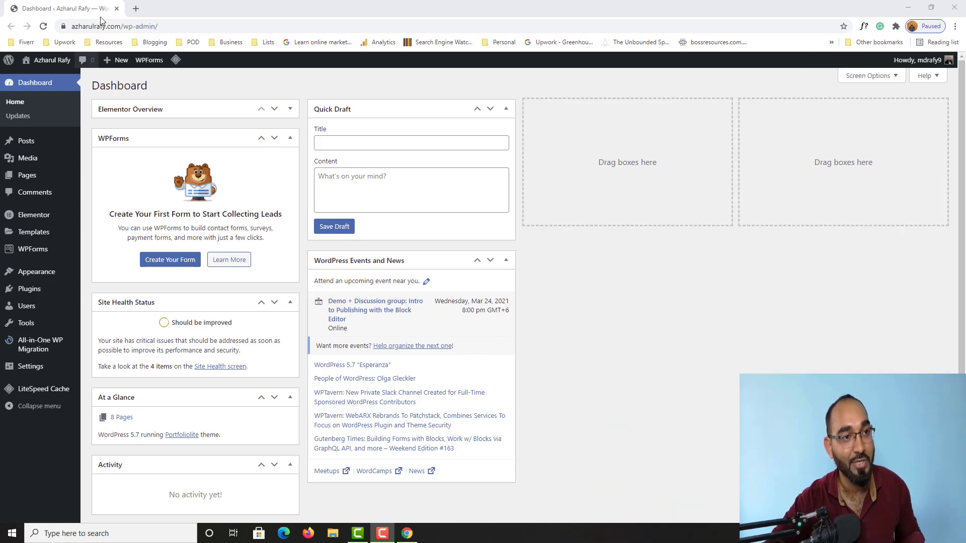
Search Google for 'google analytics' from a new browser tab
left_click(136, 9)
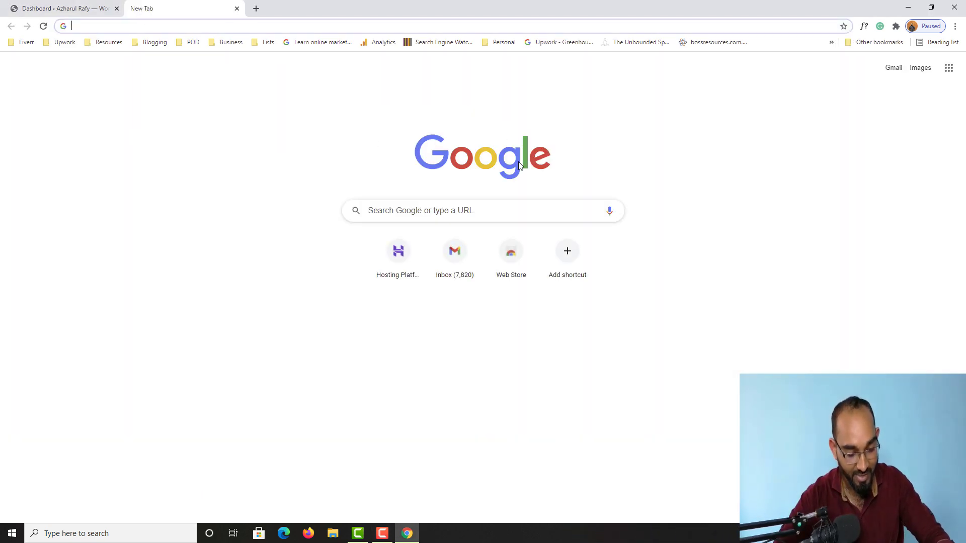
type("googl")
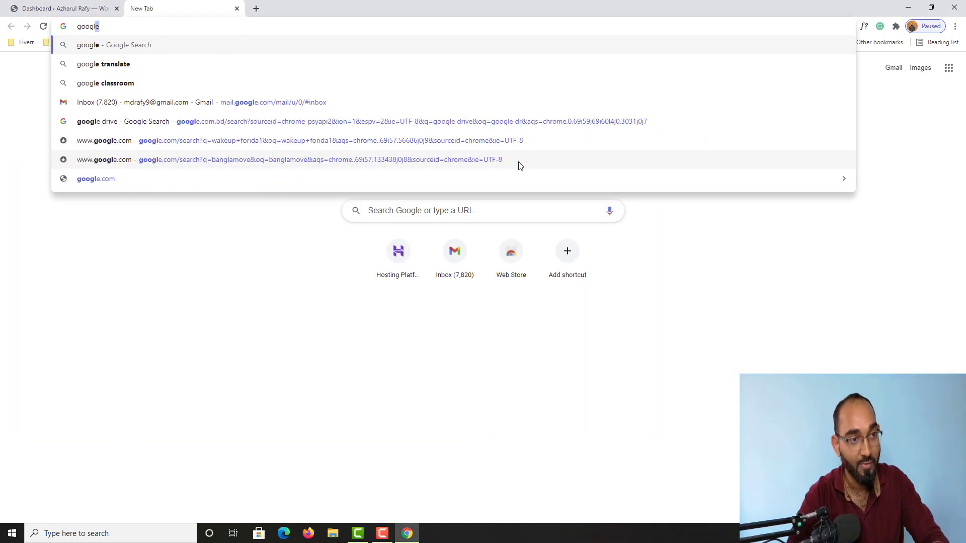
type("e analu")
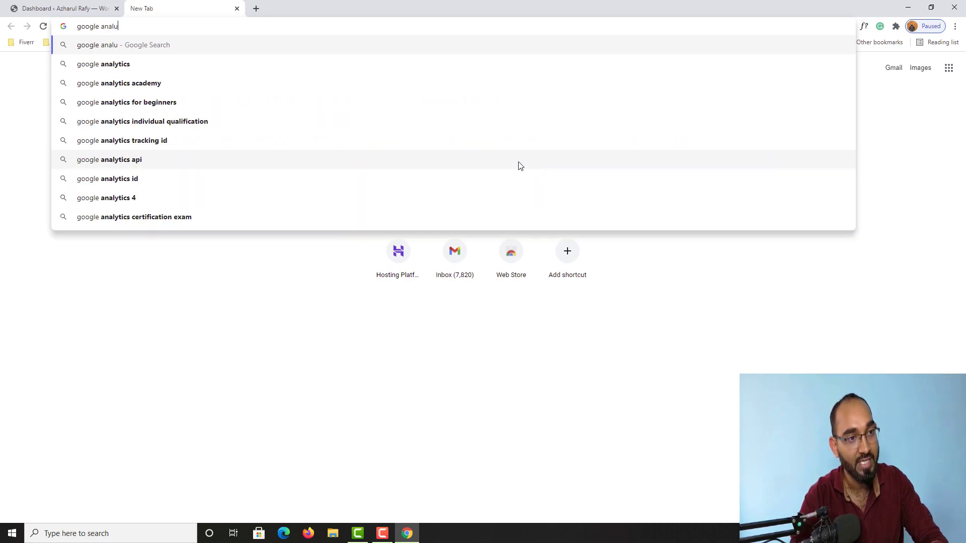
key("BackSpace")
left_click(169, 70)
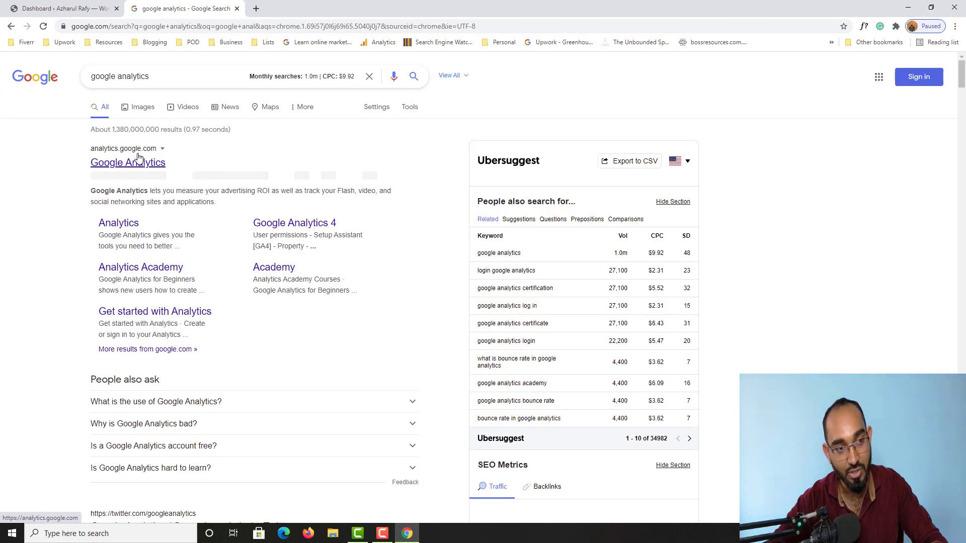
Open the analytics.google.com result and sign in with another Google account's email and password
left_click(135, 161)
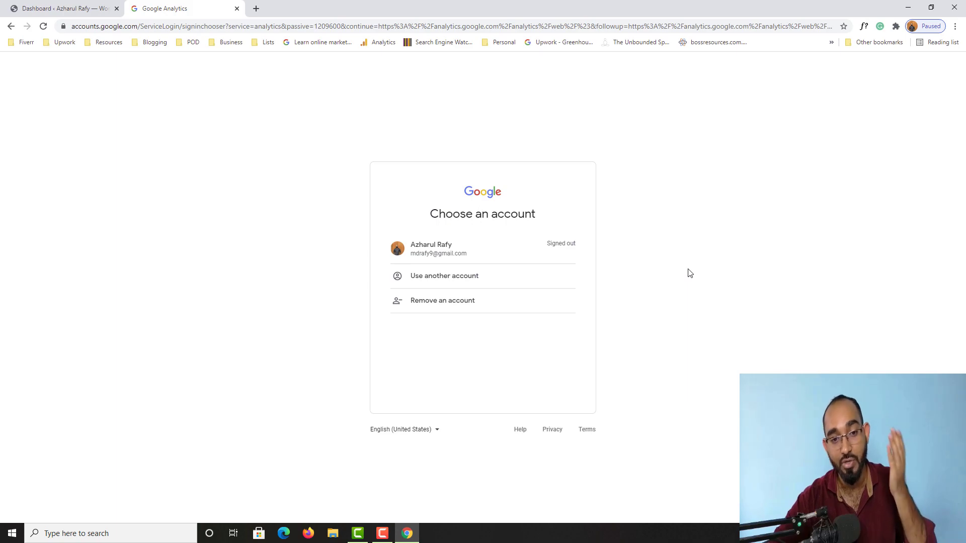
left_click(451, 282)
left_click(459, 267)
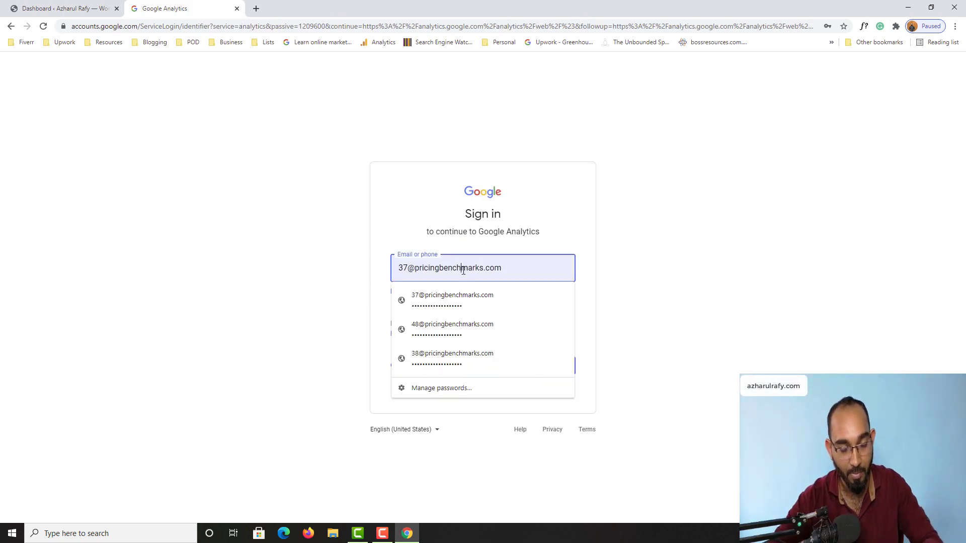
key("ctrl+a")
type("ra")
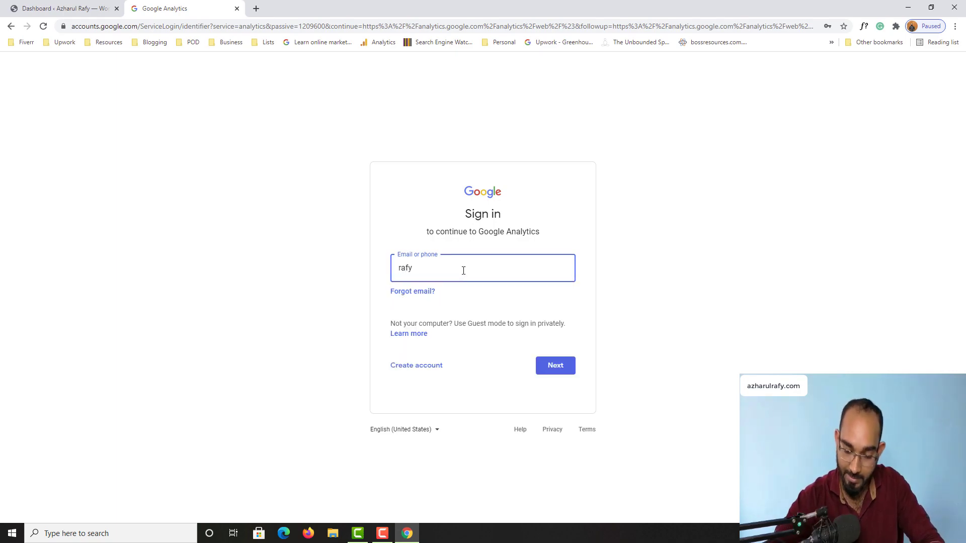
type("fy620")
key("Return")
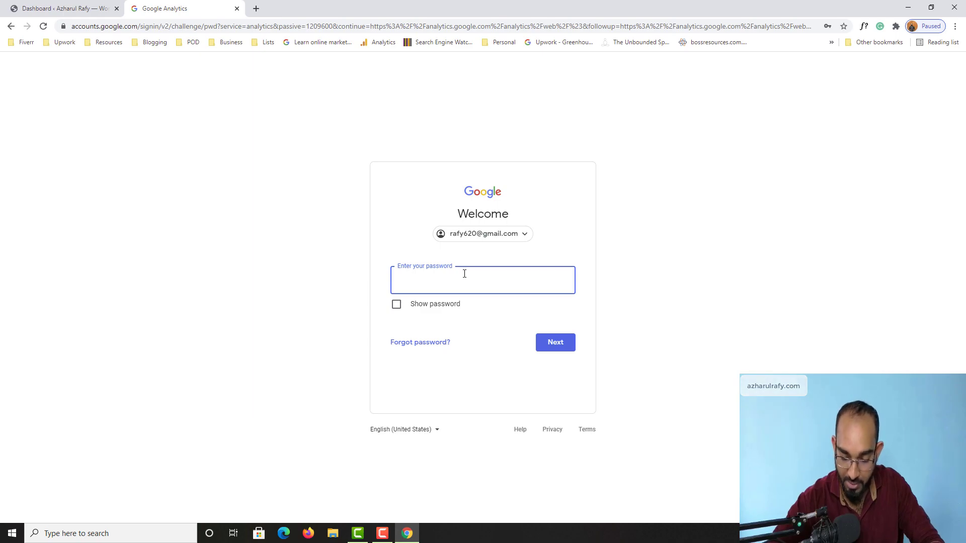
type("••")
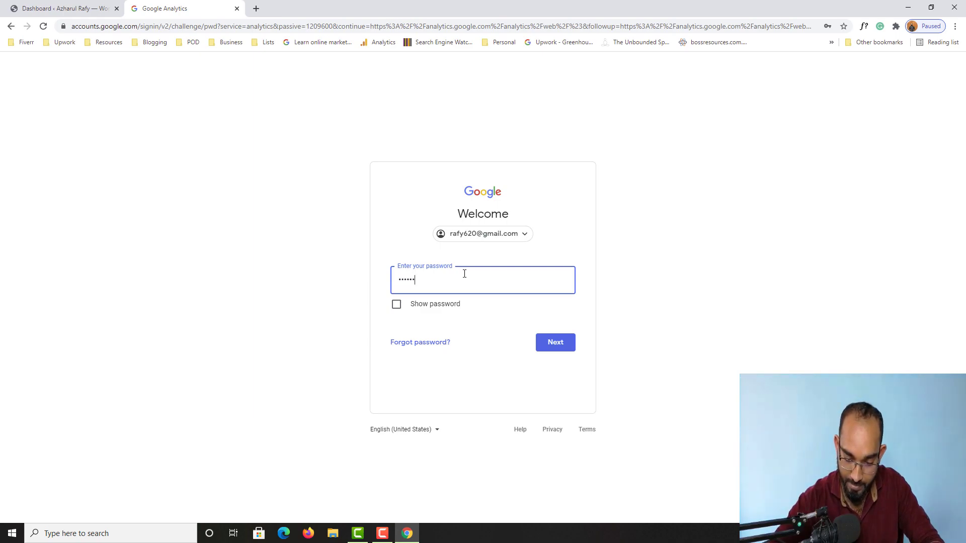
key("Return")
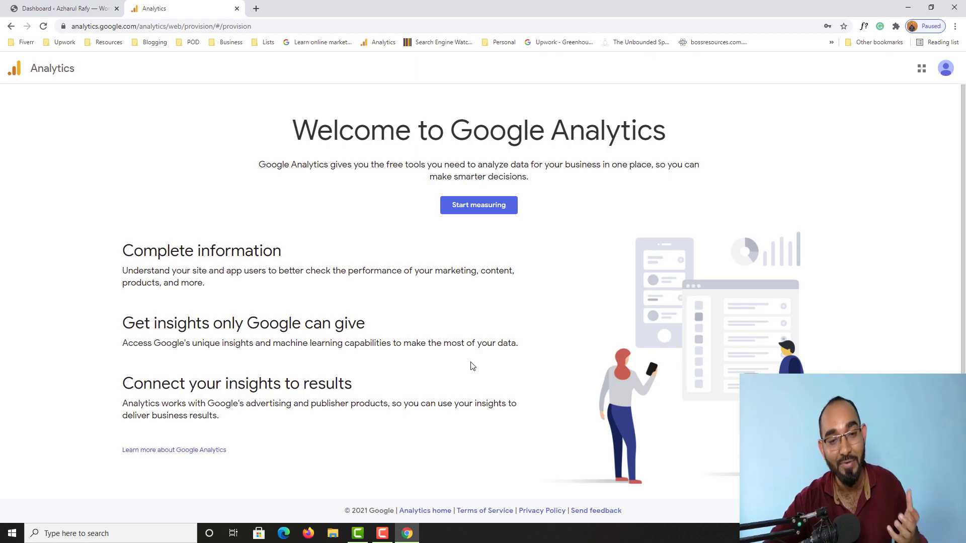
Start creating a new Analytics account, briefly checking the WordPress dashboard tab
left_click(479, 215)
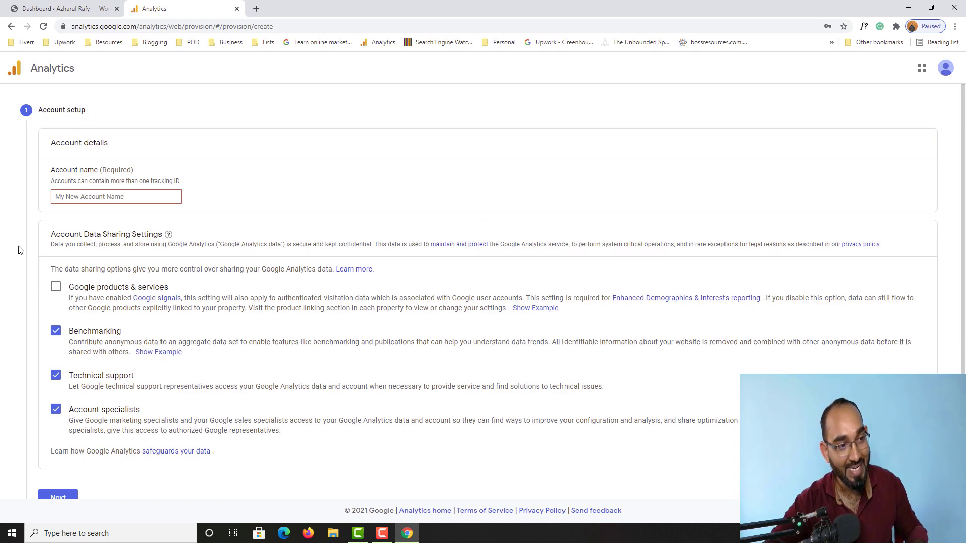
scroll(2, 332, "down", 1)
scroll(2, 347, "down", 1)
scroll(365, 242, "up", 2)
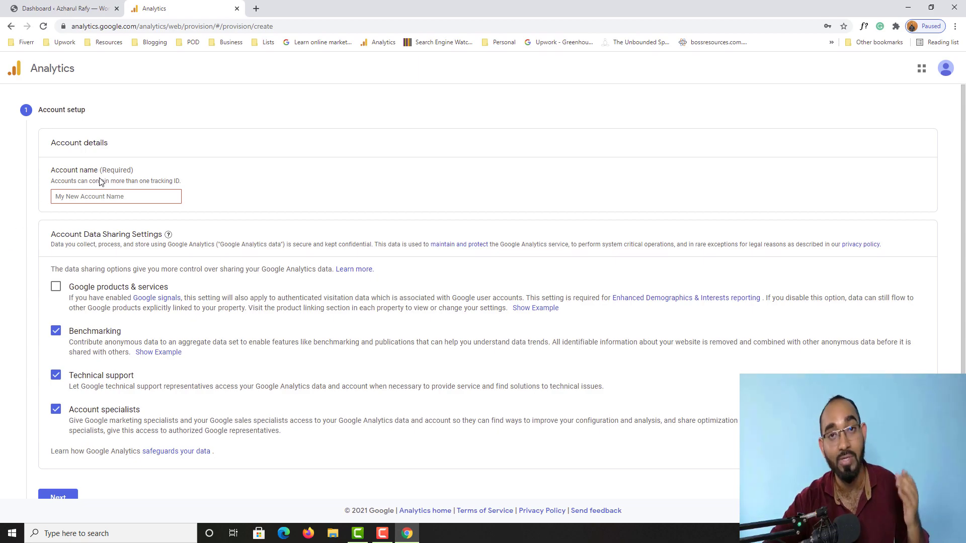
left_click(60, 9)
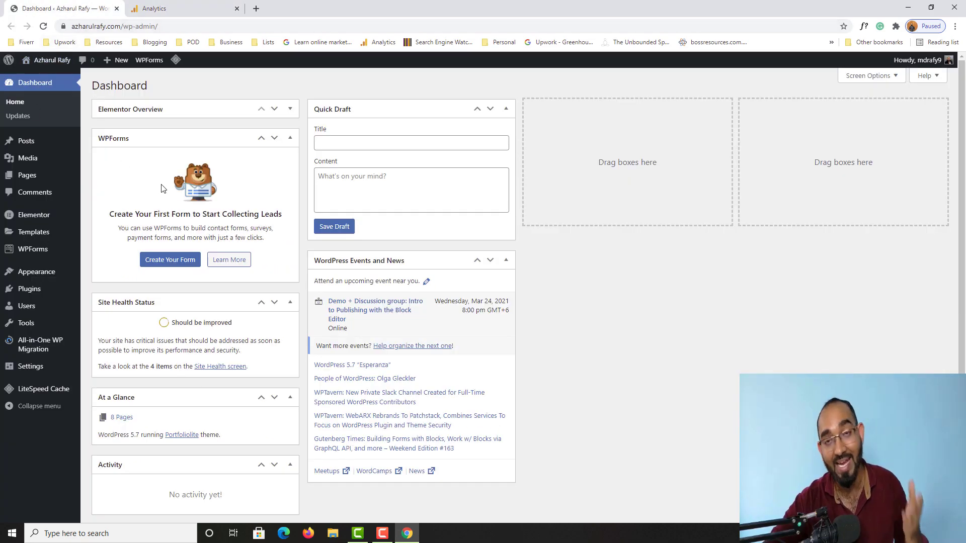
left_click(160, 8)
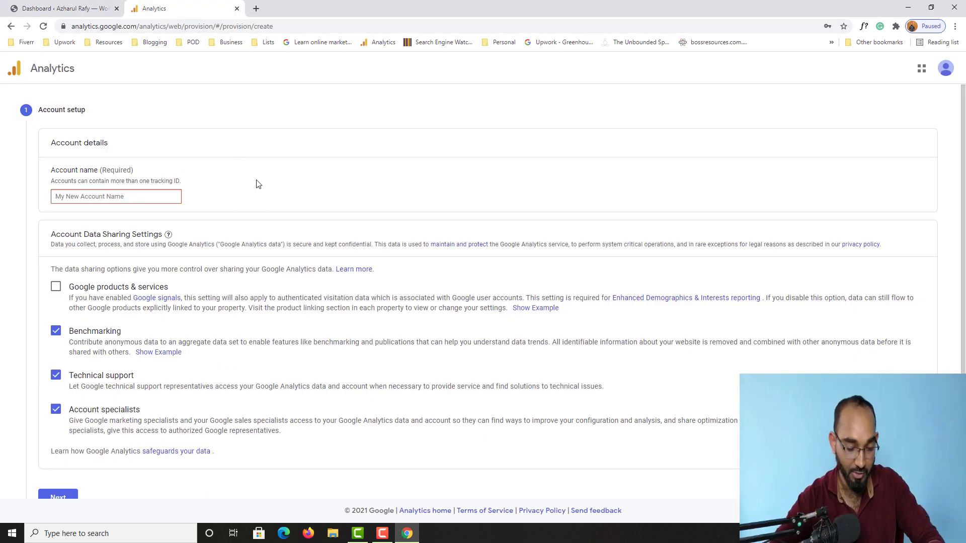
Name the account for the portfolio site and enable sharing with Google products & services
type("Azharul's Portfolio Site")
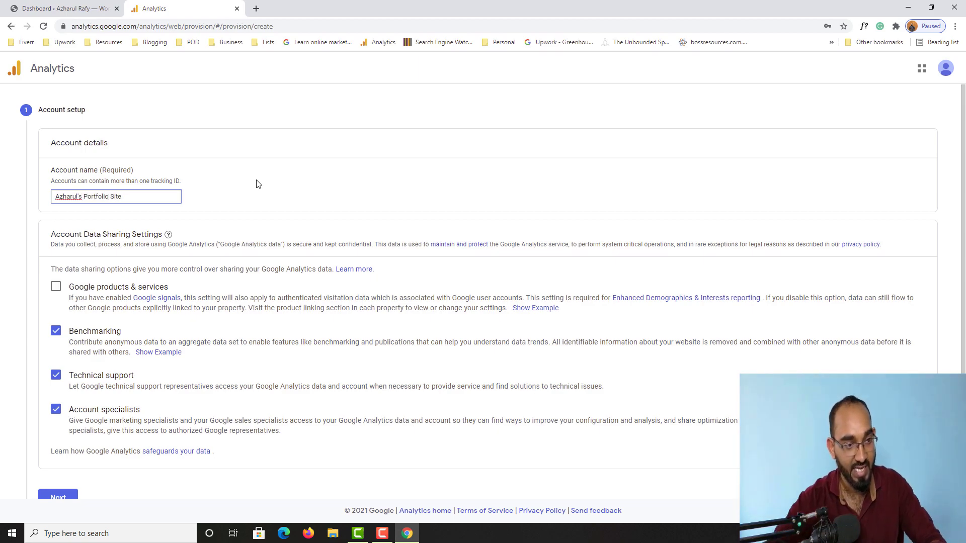
scroll(1, 210, "down", 1)
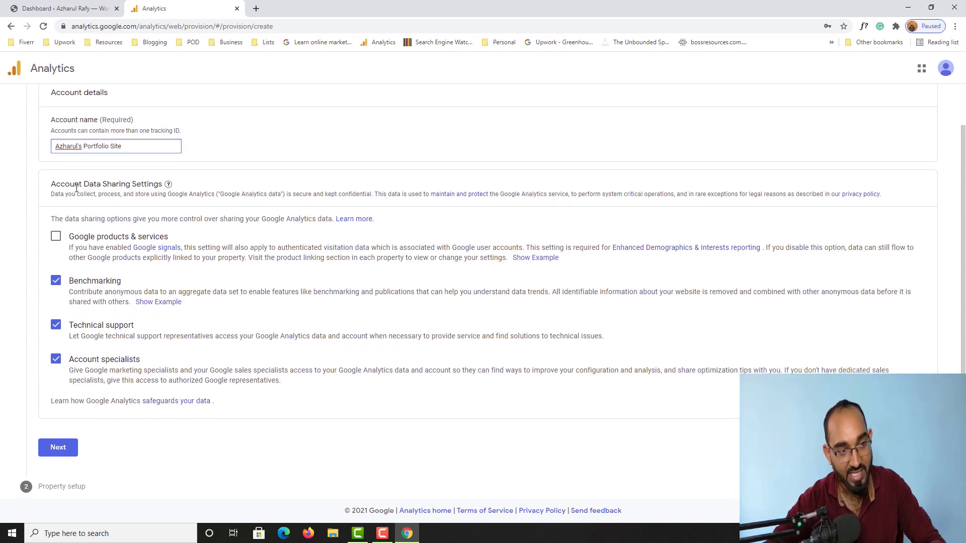
left_click(55, 236)
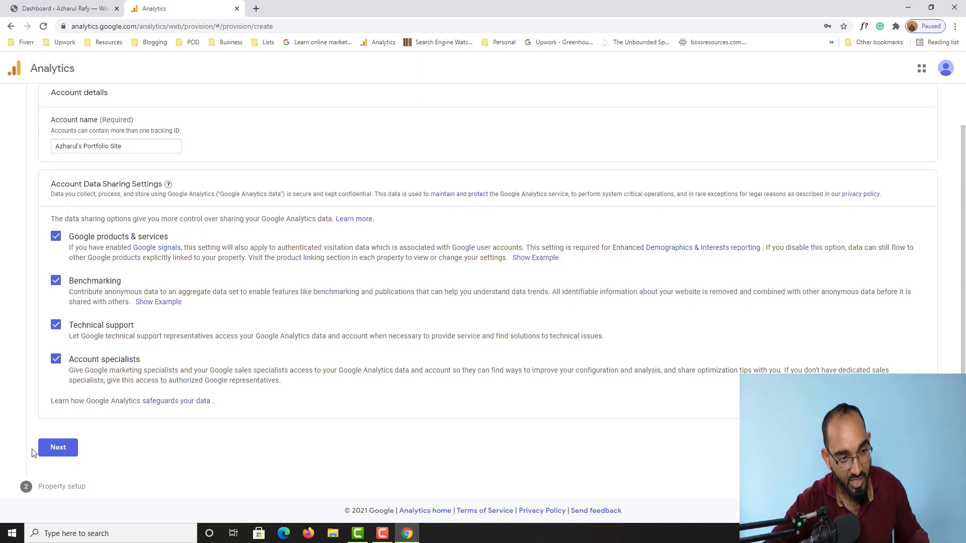
left_click(59, 452)
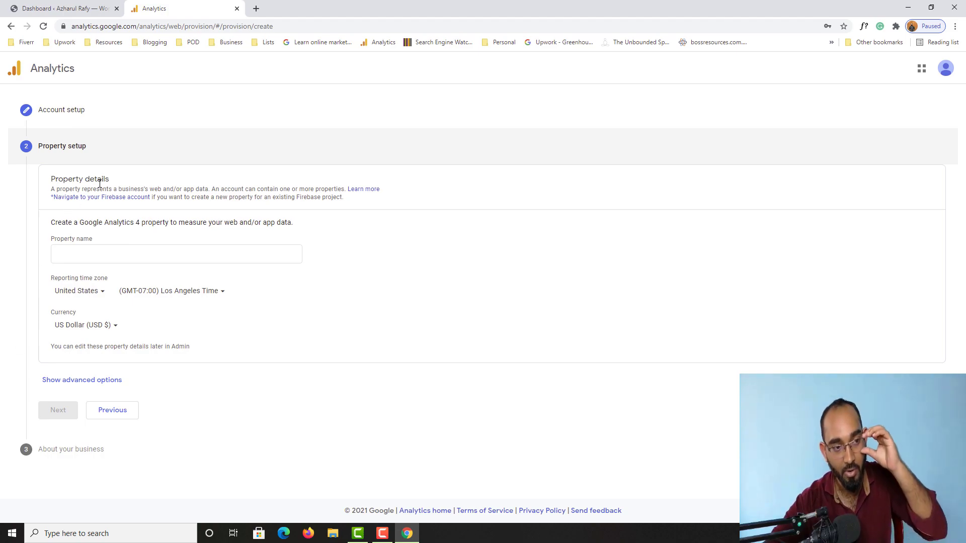
Enter the portfolio-site name as the property name
left_click(72, 251)
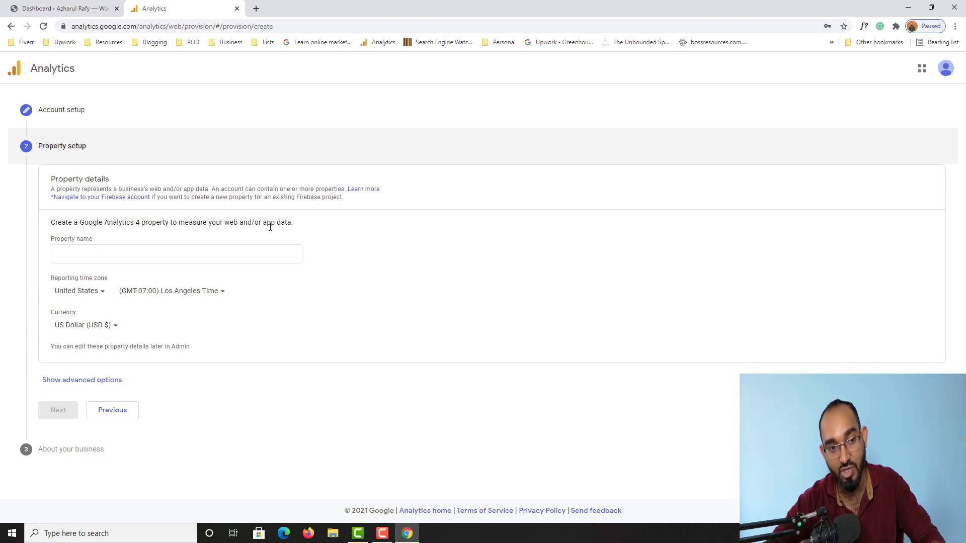
left_click(176, 256)
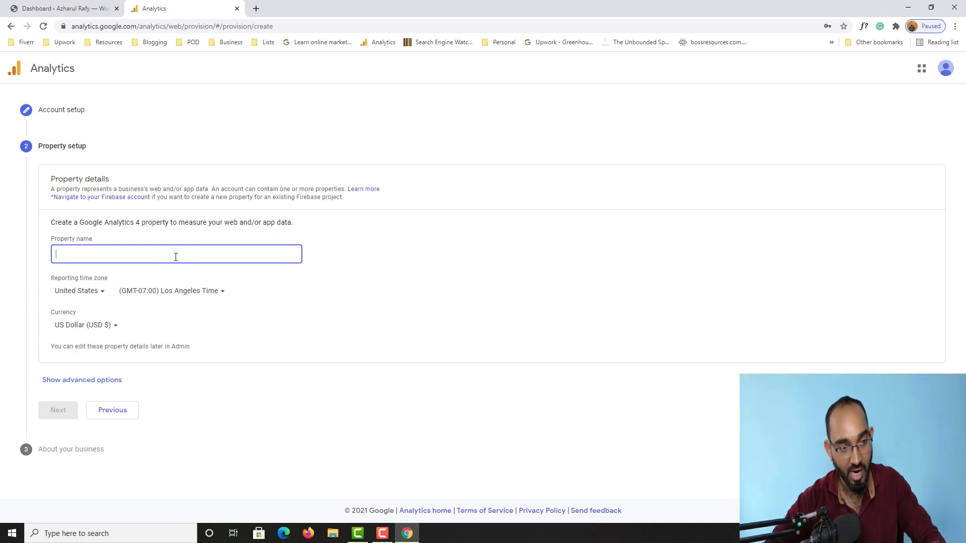
type("A")
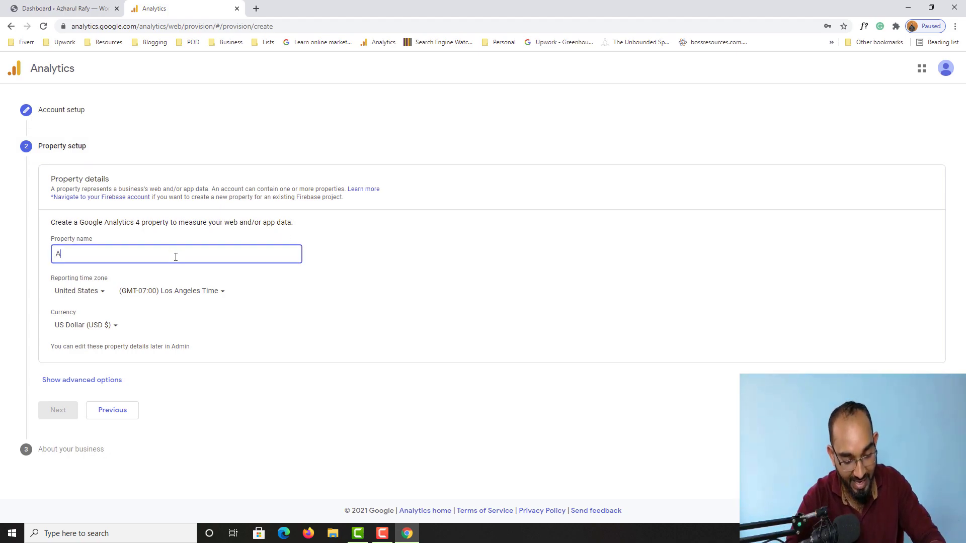
type("zharaul's Portfolio Site")
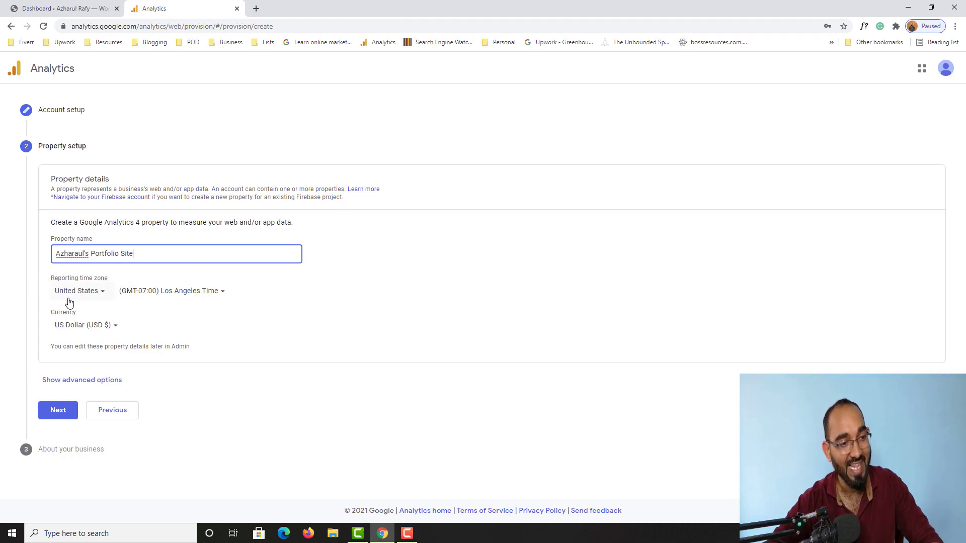
Set the reporting country to United States, giving Los Angeles time and US Dollar currency
left_click(94, 299)
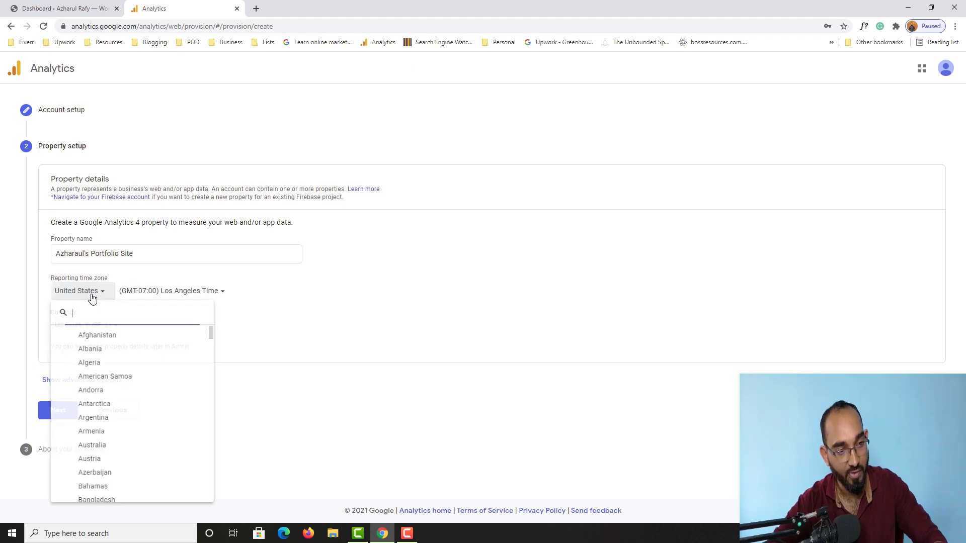
scroll(122, 459, "down", 1)
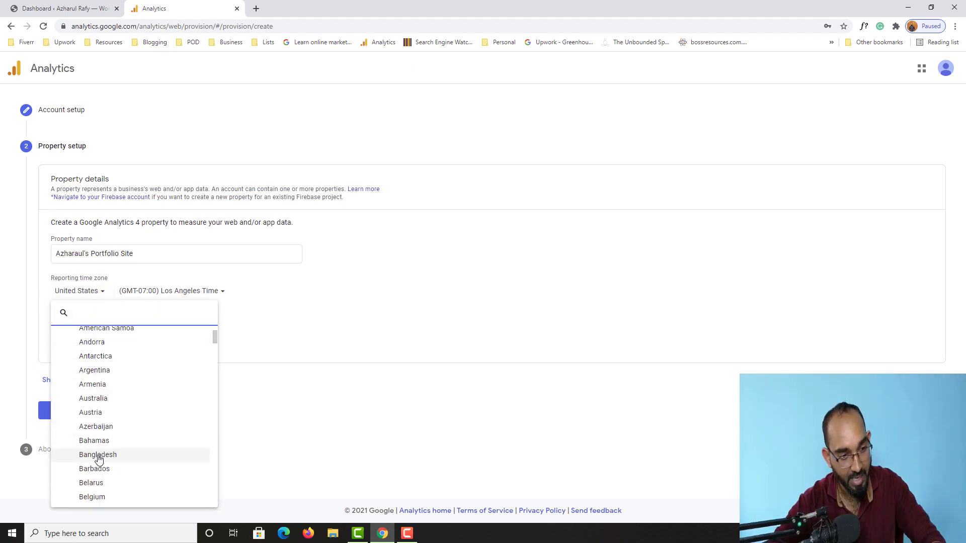
left_click(95, 456)
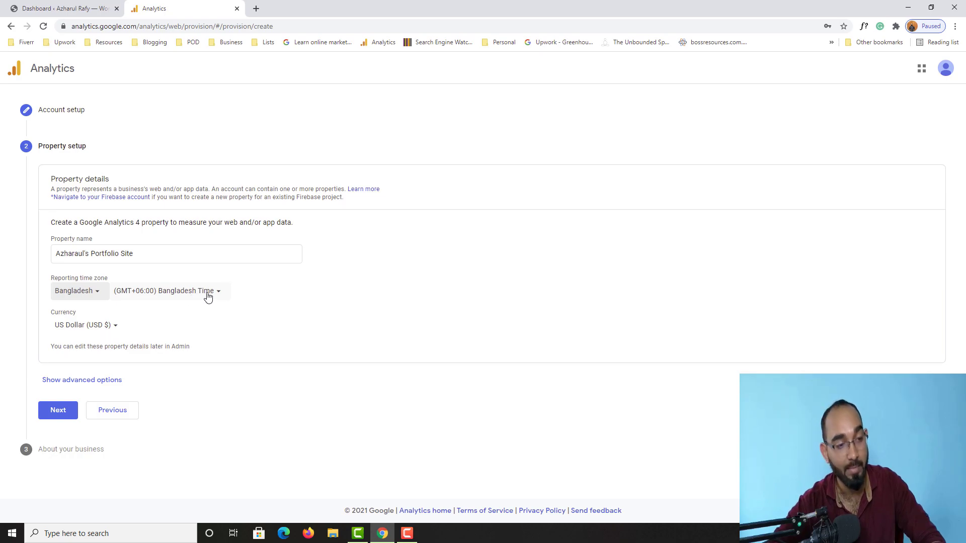
left_click(109, 295)
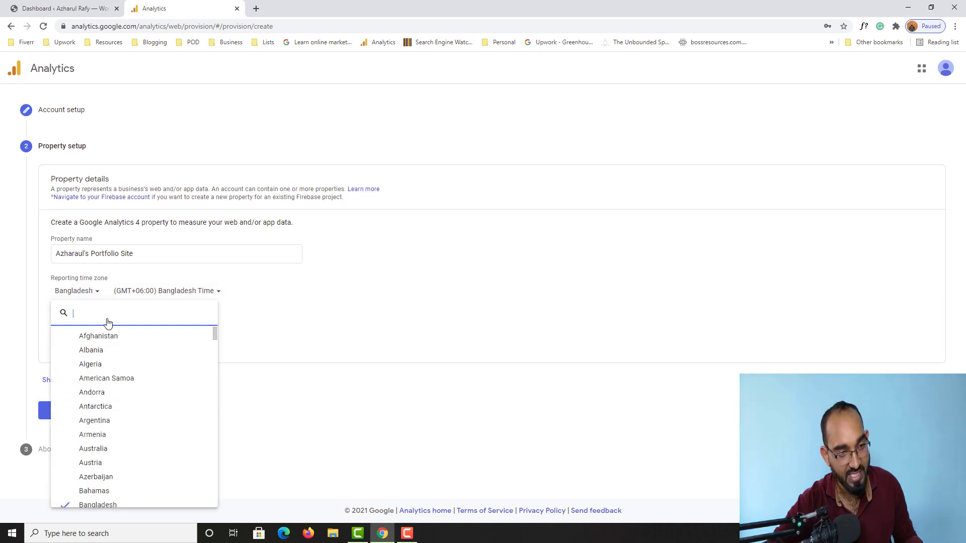
scroll(136, 431, "down", 20)
scroll(137, 433, "down", 14)
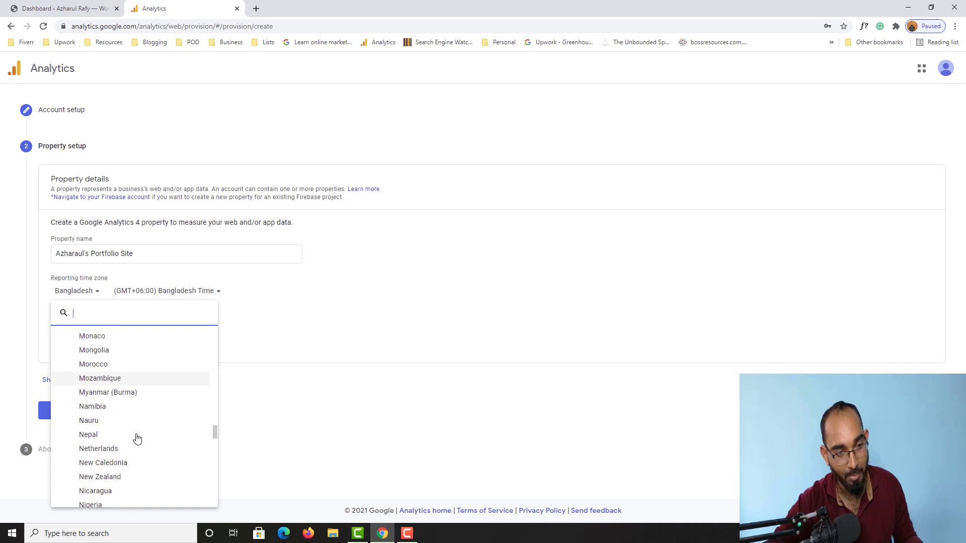
scroll(143, 454, "down", 4)
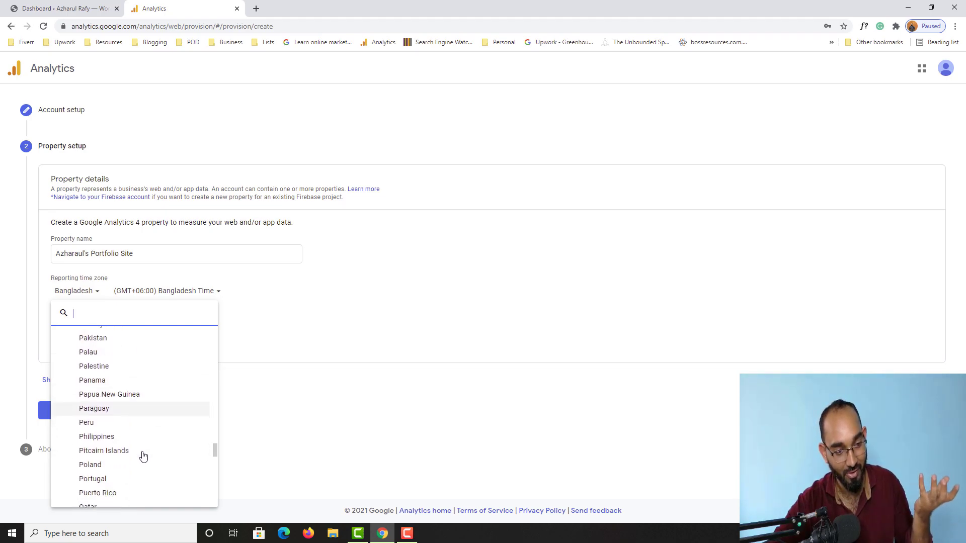
scroll(143, 454, "down", 12)
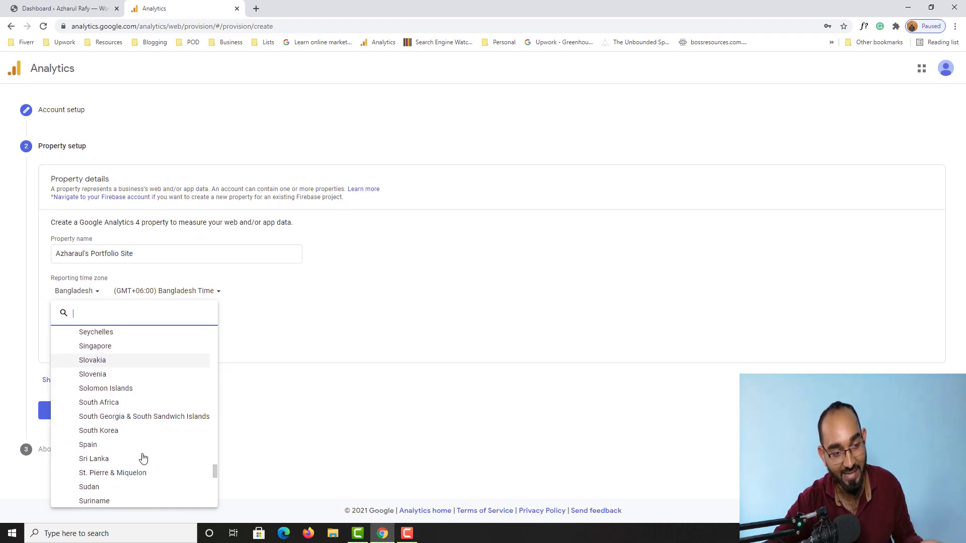
scroll(141, 460, "down", 4)
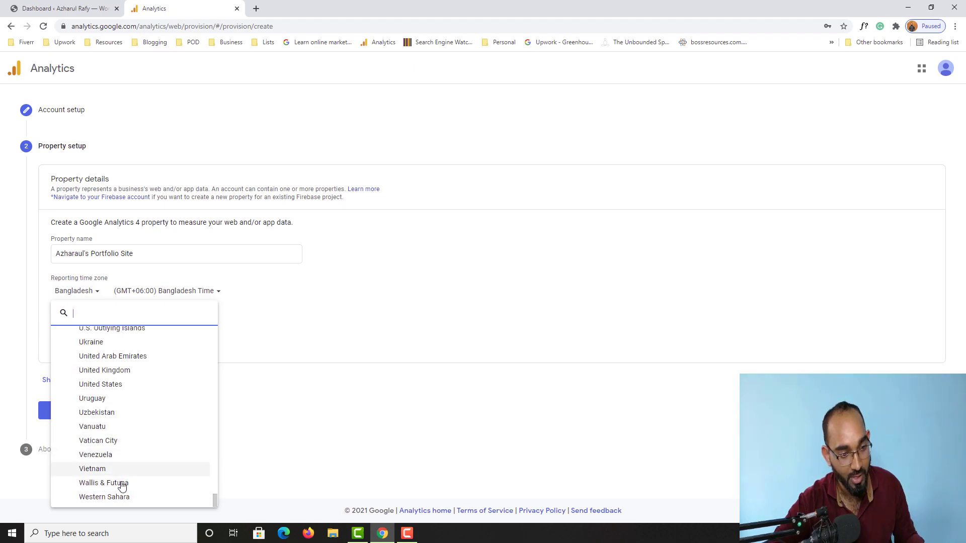
left_click(133, 384)
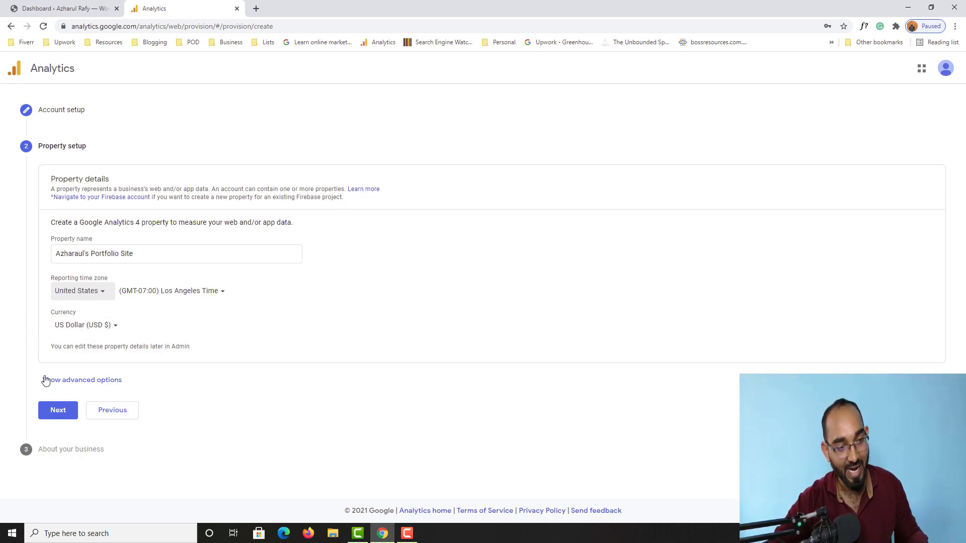
Turn on Universal Analytics property creation in the advanced options
left_click(94, 382)
scroll(93, 381, "down", 1)
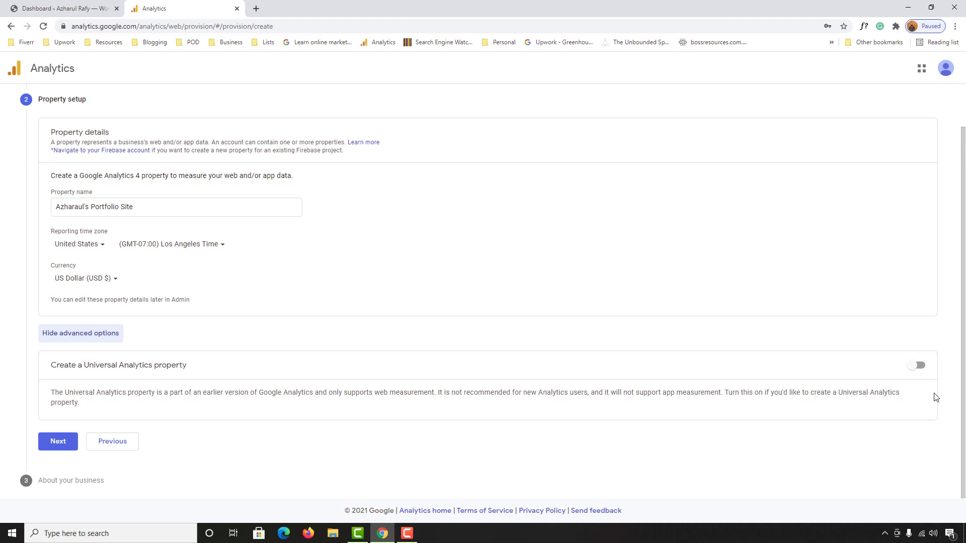
left_click(918, 366)
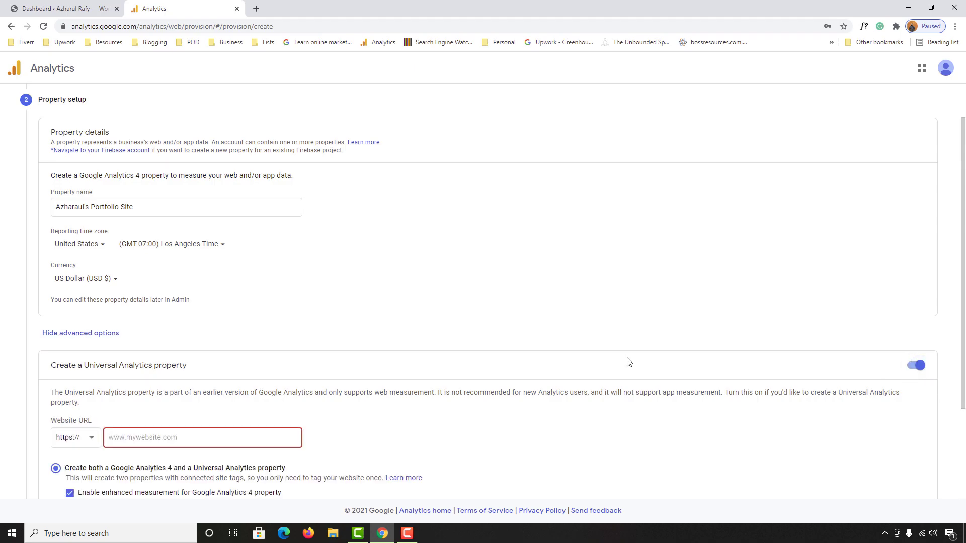
scroll(628, 362, "down", 3)
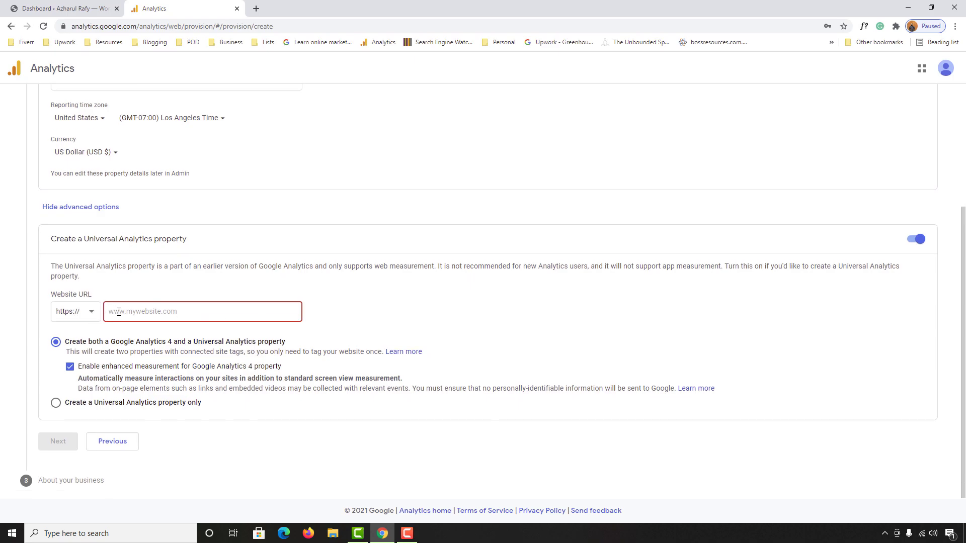
left_click(50, 8)
left_click(83, 27)
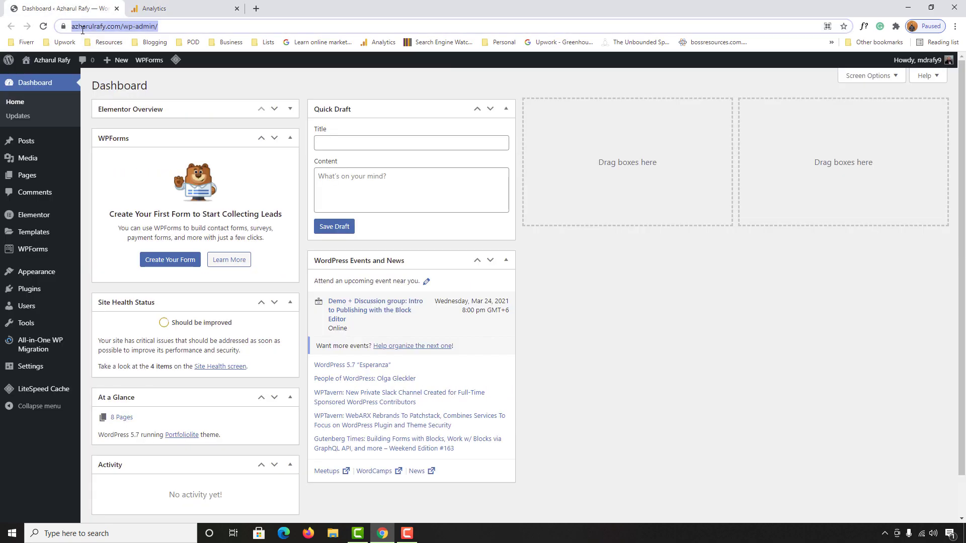
double_click(112, 30)
left_click_drag(128, 30, 132, 30)
right_click(133, 29)
left_click(147, 83)
key("ctrl+Tab")
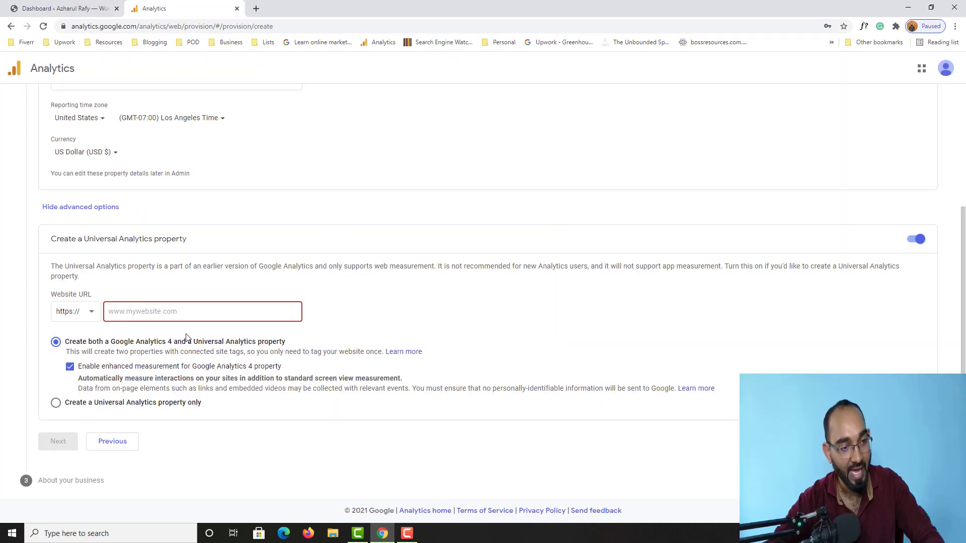
right_click(135, 311)
left_click(161, 389)
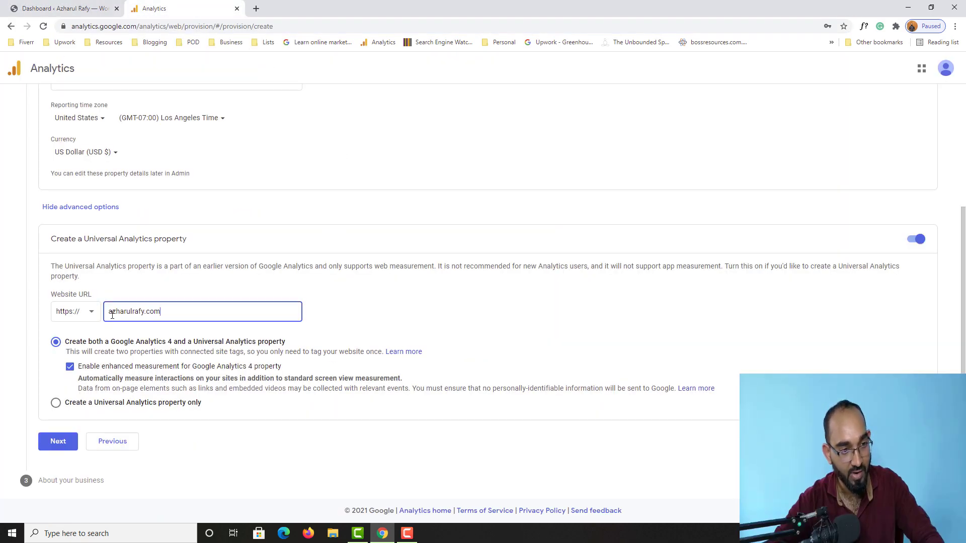
left_click(110, 313)
type("ww")
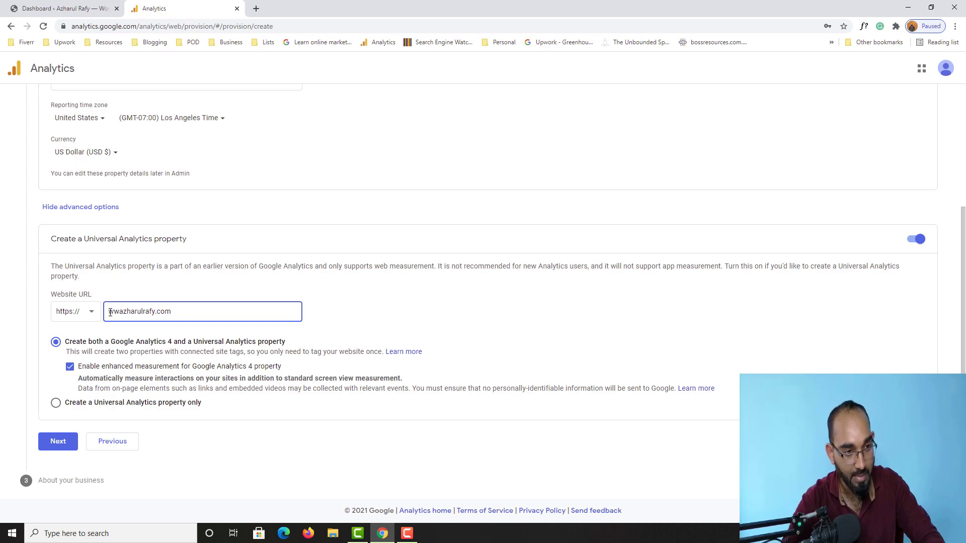
type("w.")
left_click(15, 347)
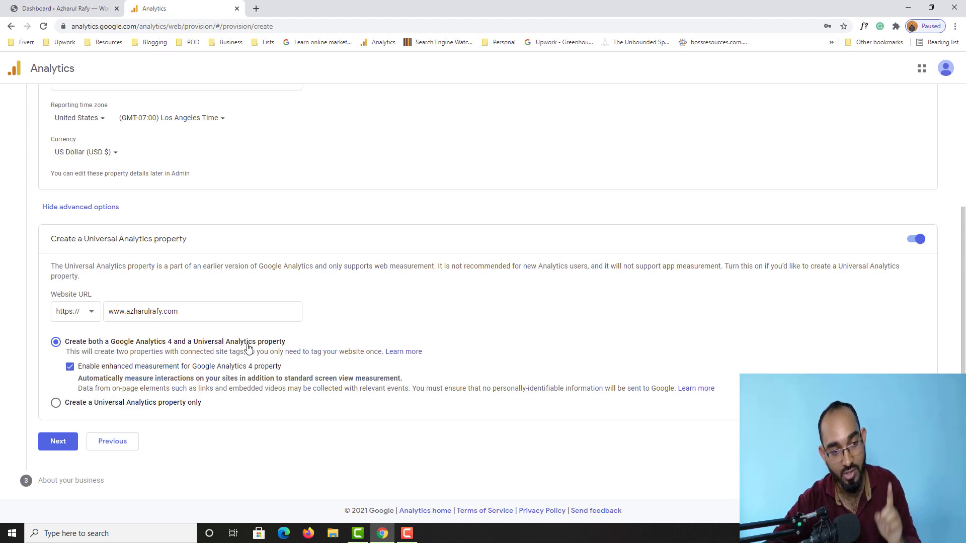
left_click(207, 344)
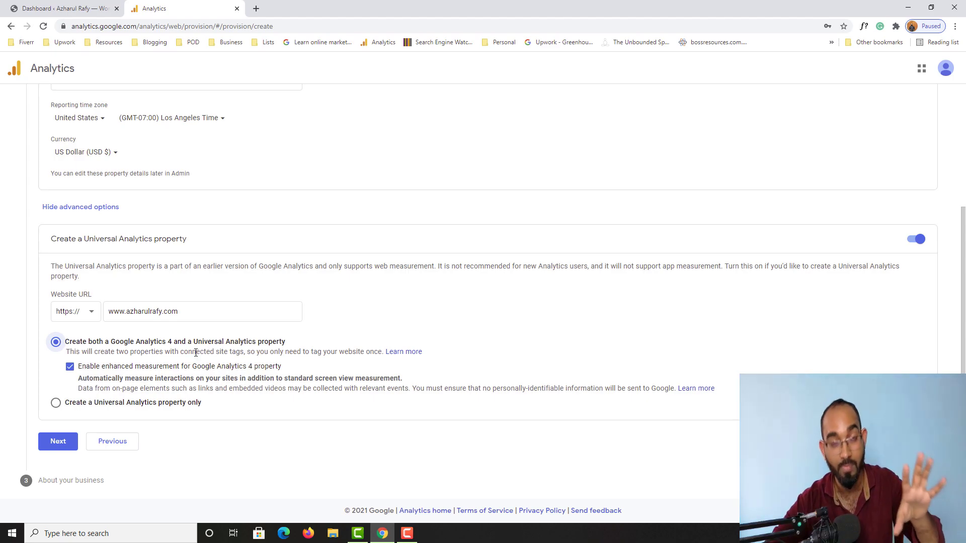
Set the industry to Internet & Telecom and business size to Small (1 to 10 employees)
left_click(49, 447)
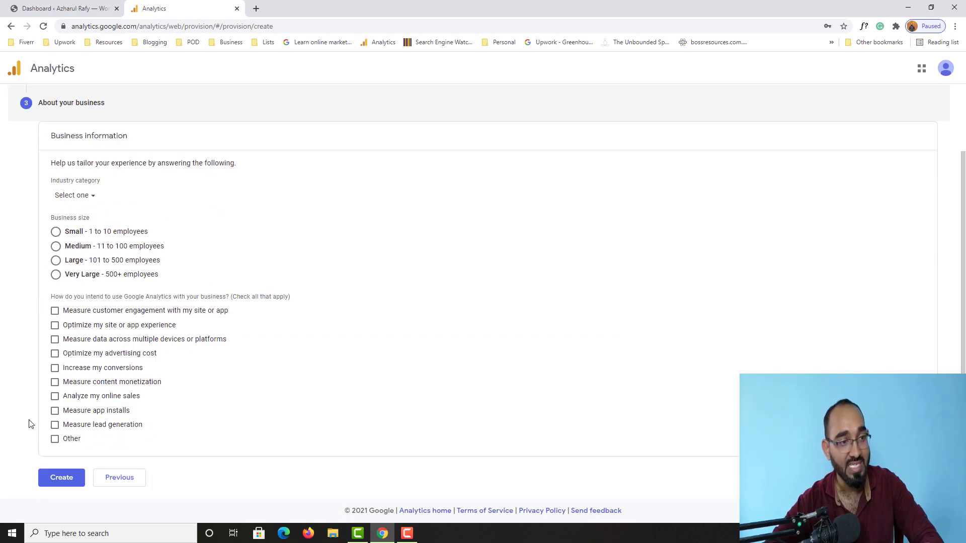
scroll(133, 354, "up", 1)
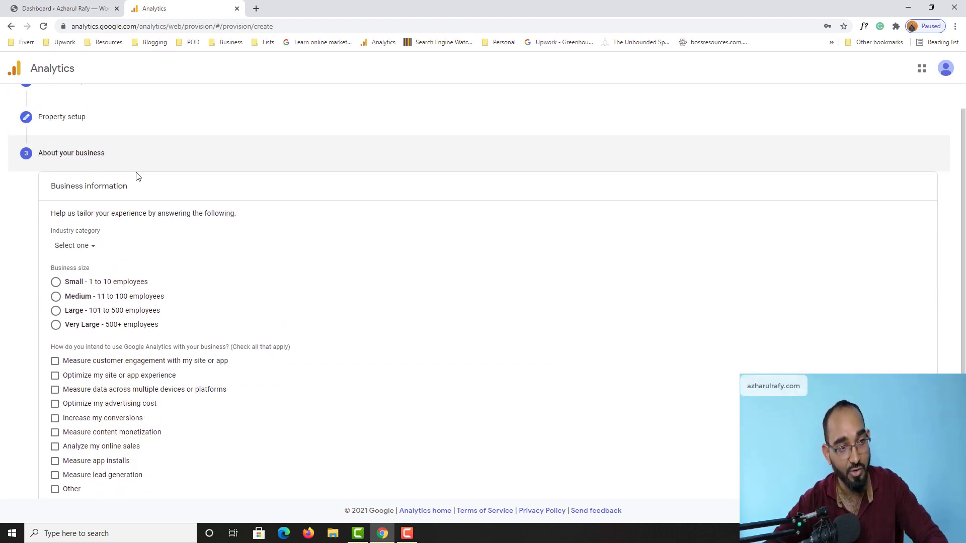
scroll(177, 187, "down", 1)
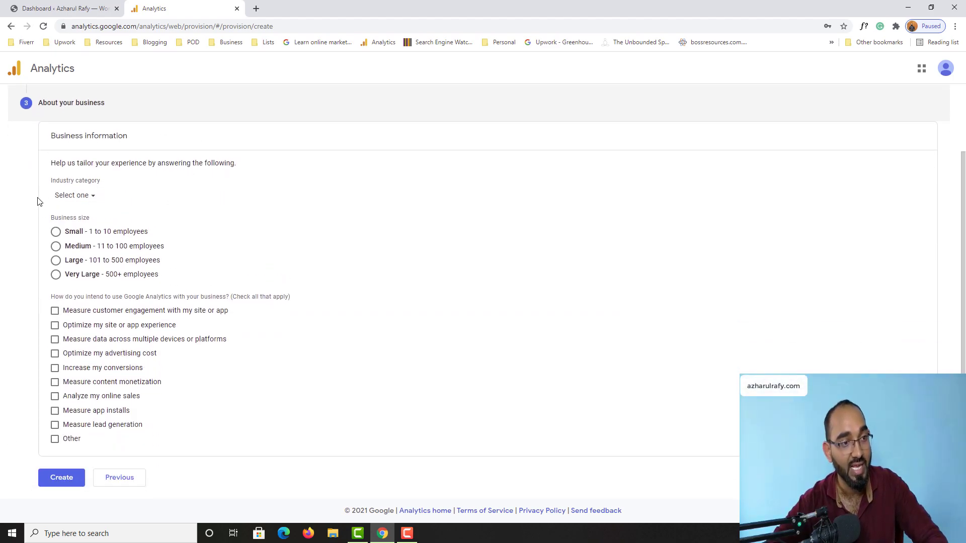
left_click(81, 197)
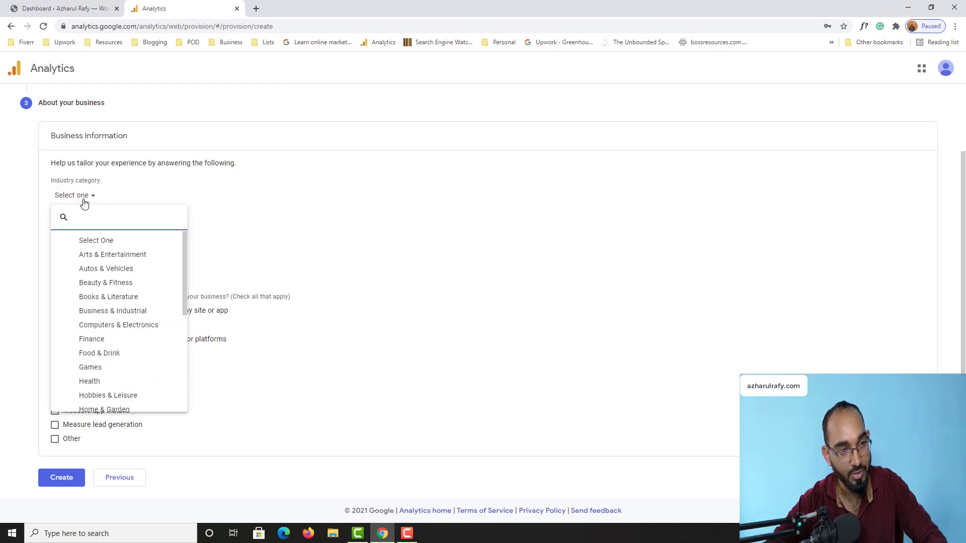
scroll(135, 372, "down", 2)
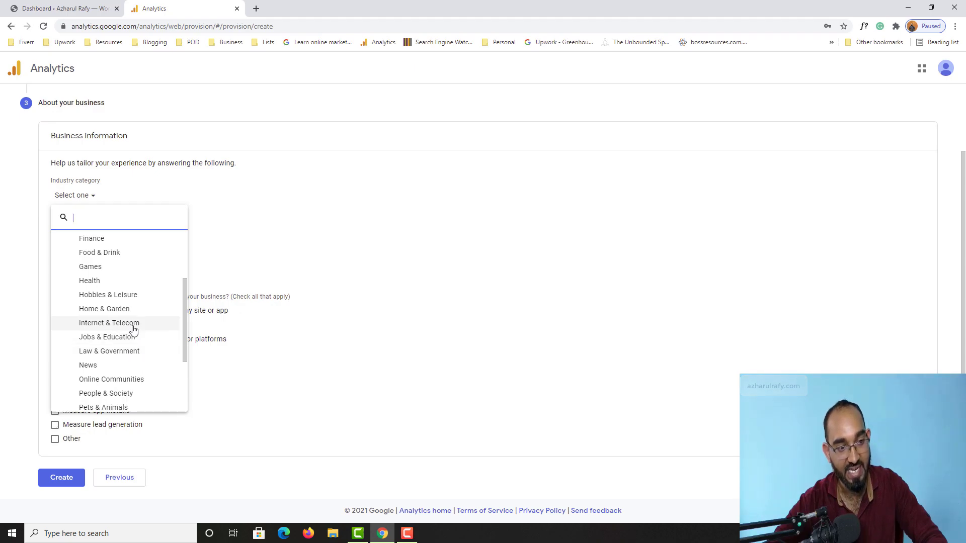
left_click(108, 326)
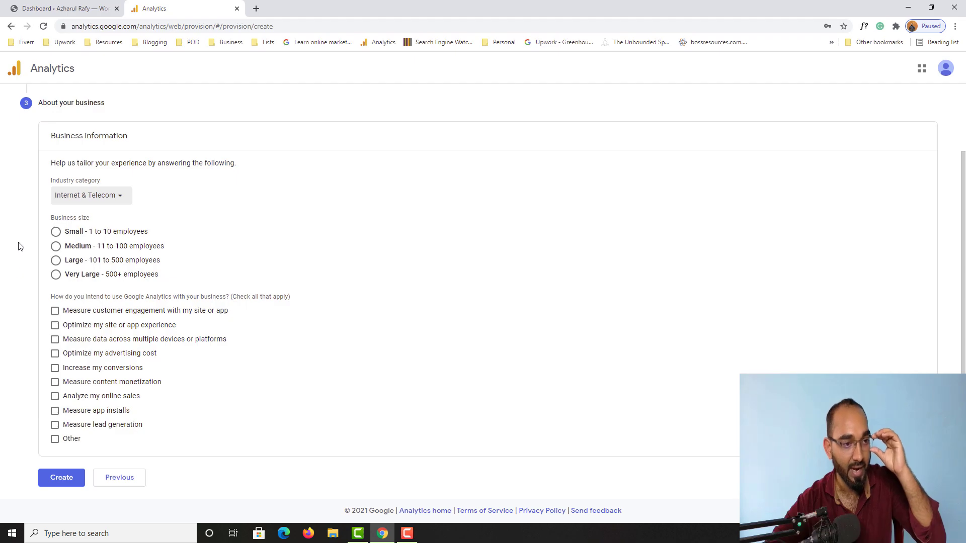
left_click(56, 232)
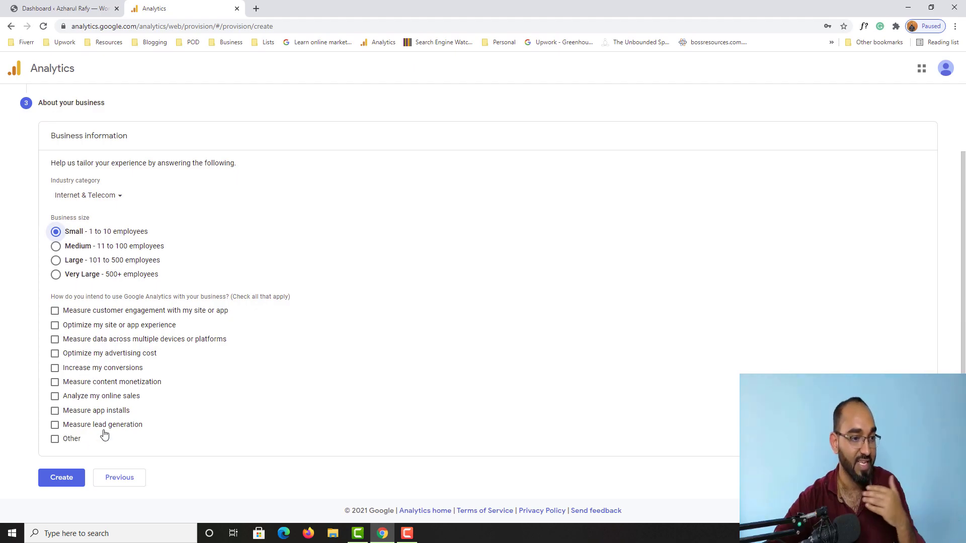
Tick engagement, experience, cross-device, ad cost, conversions, monetization, online sales and lead generation goals
left_click(82, 316)
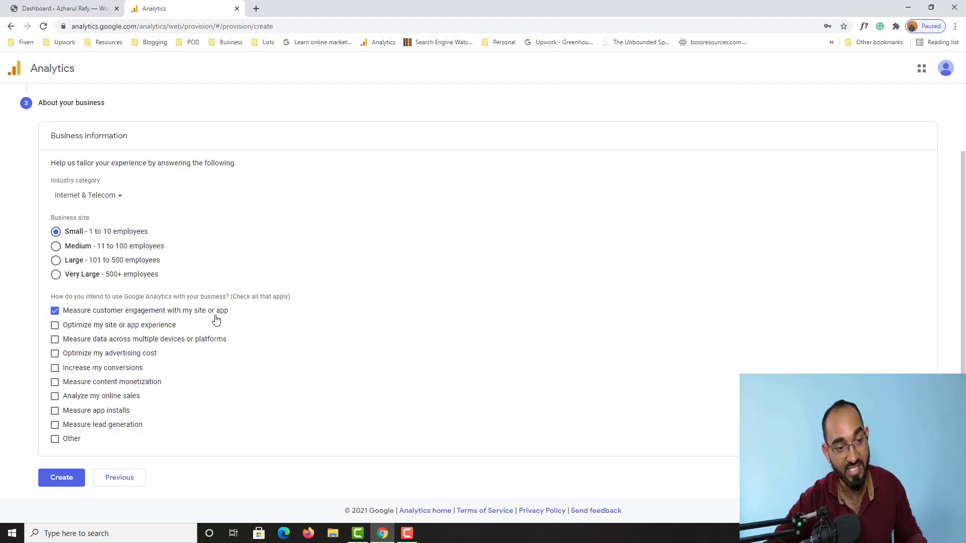
left_click(107, 327)
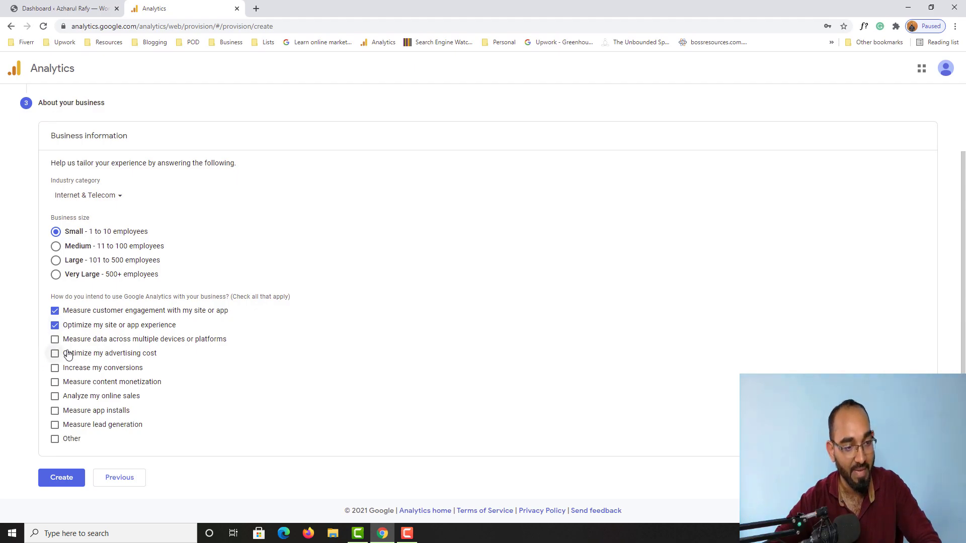
left_click(103, 346)
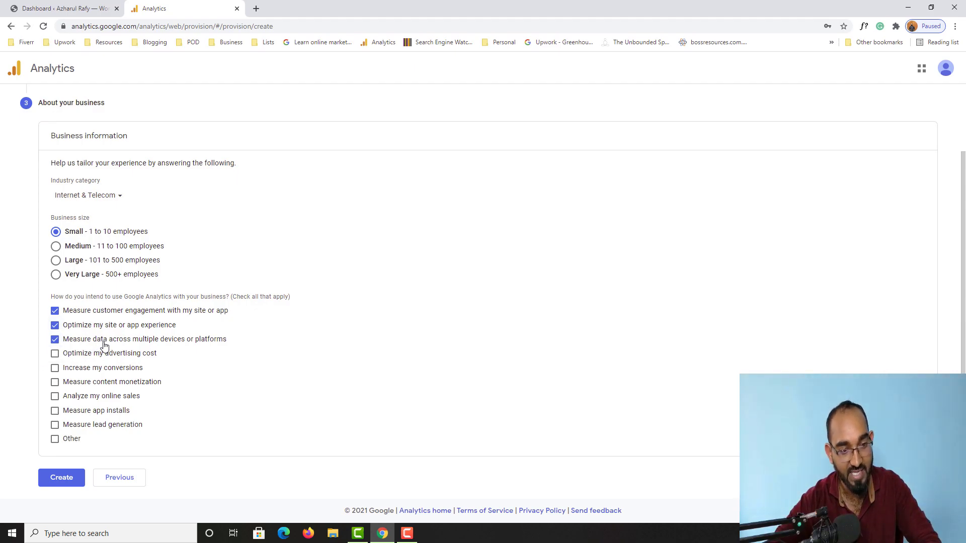
left_click(92, 356)
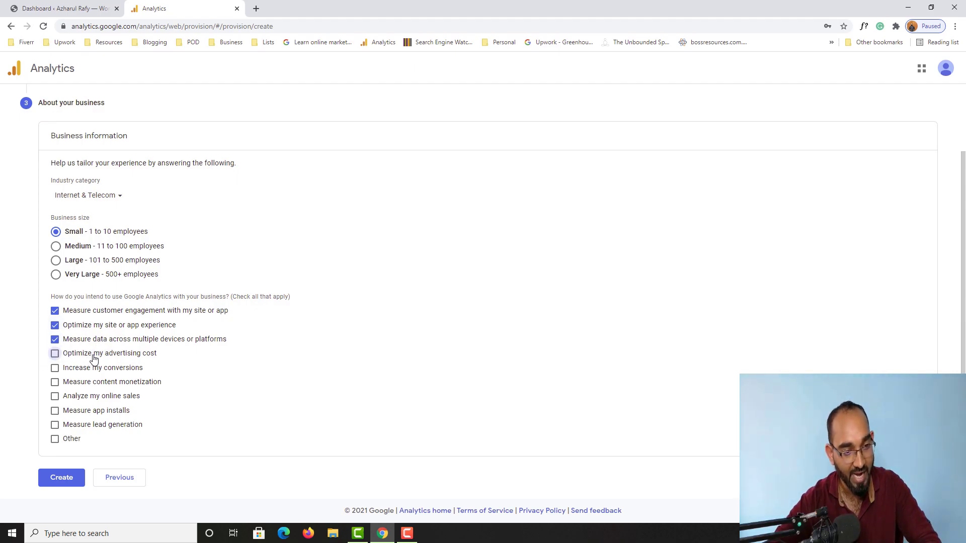
left_click(76, 373)
left_click(73, 386)
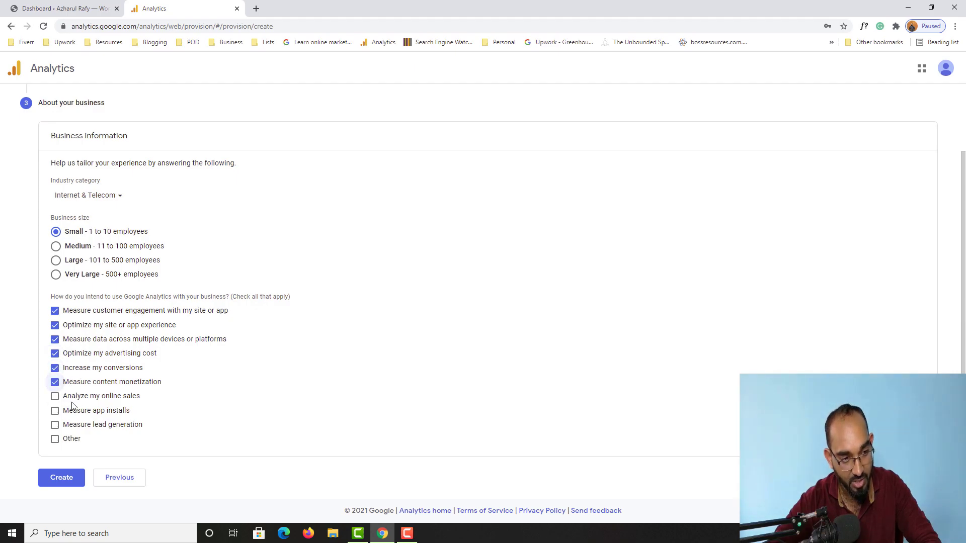
left_click(72, 401)
left_click(71, 410)
left_click(71, 427)
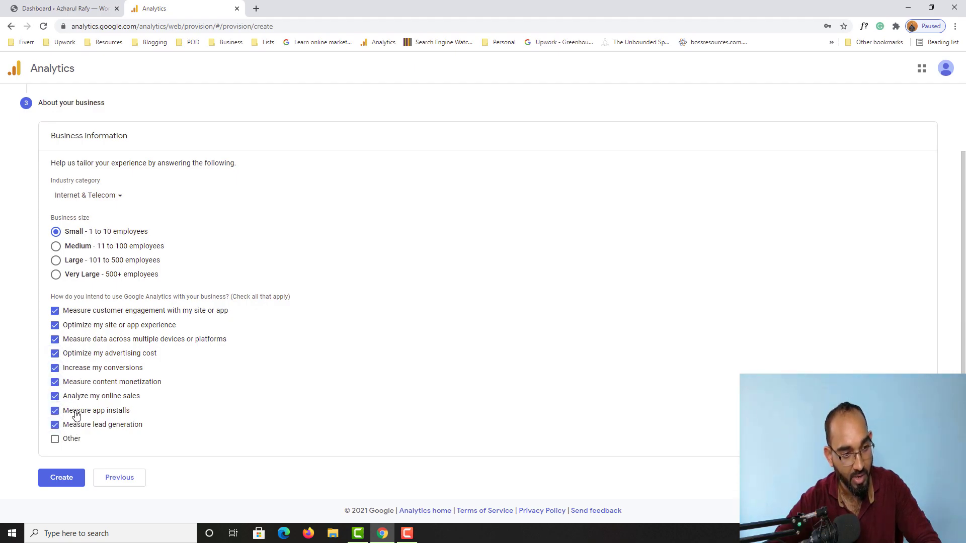
left_click(75, 412)
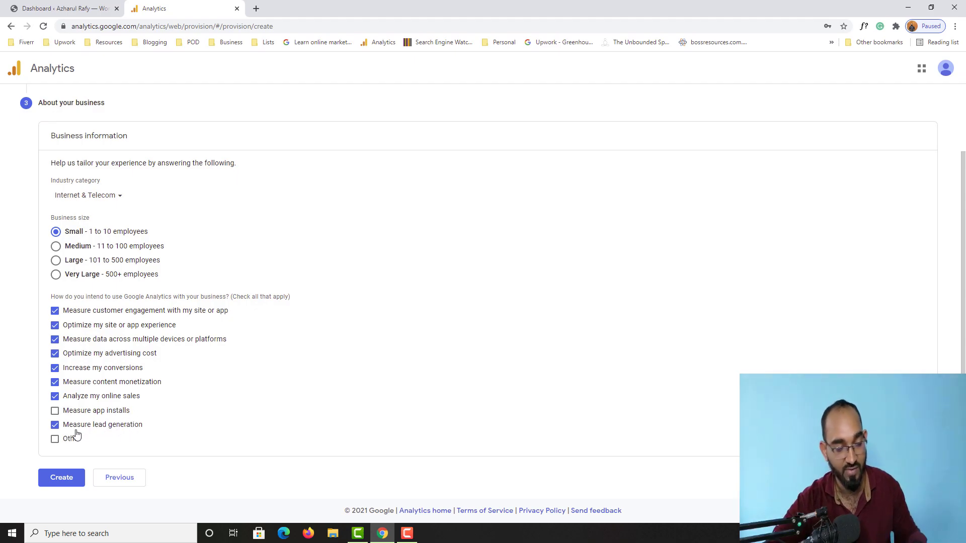
Create the account, ticking the Data Processing and Controller-Controller terms before accepting
left_click(56, 483)
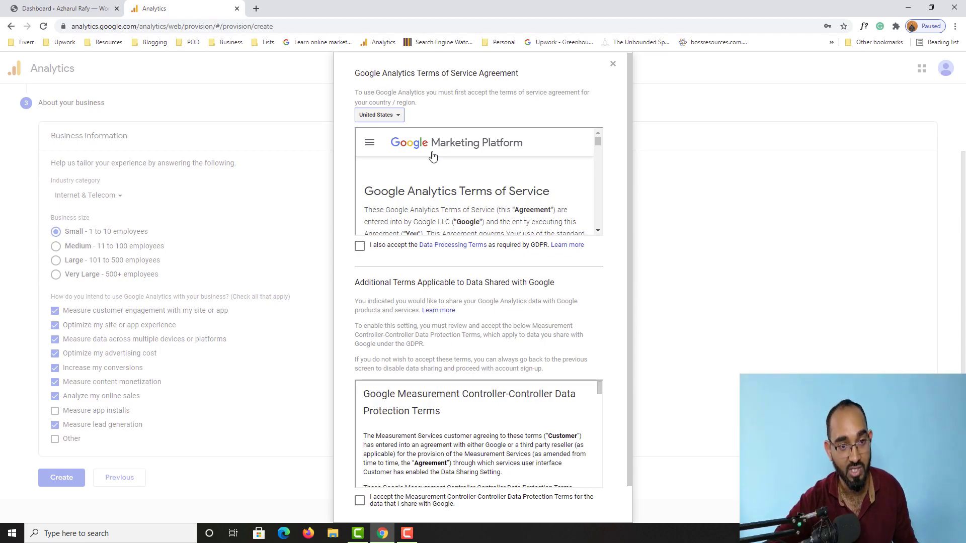
scroll(434, 189, "down", 5)
scroll(418, 220, "down", 2)
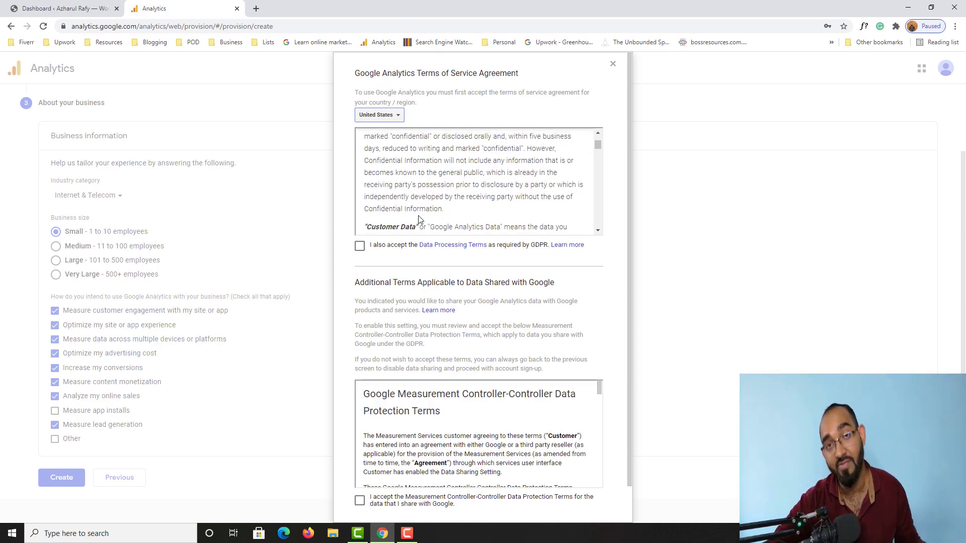
left_click(360, 246)
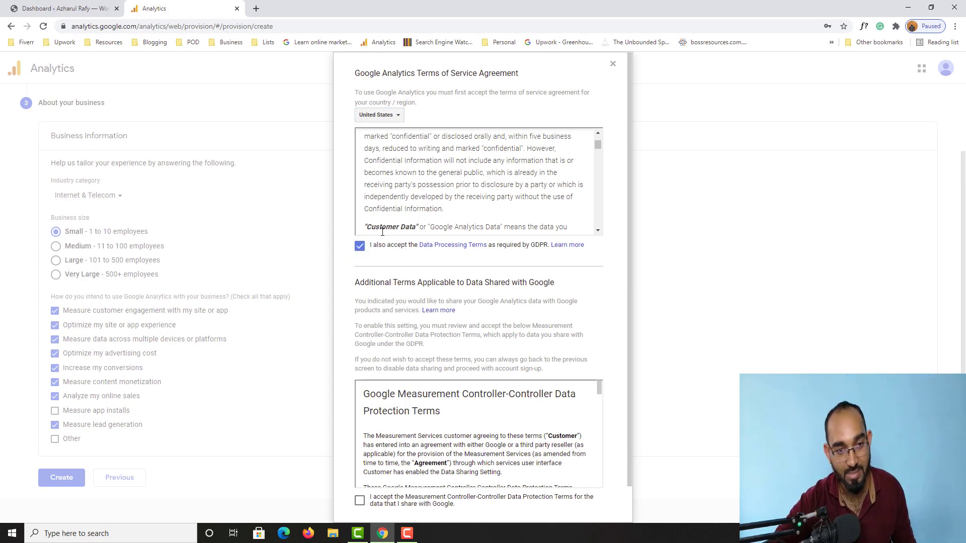
scroll(347, 282, "down", 1)
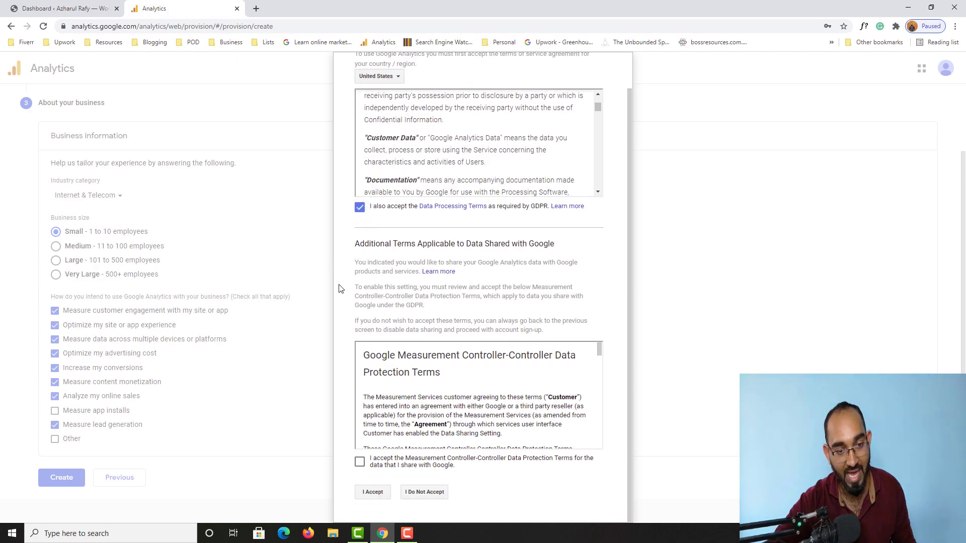
left_click(359, 462)
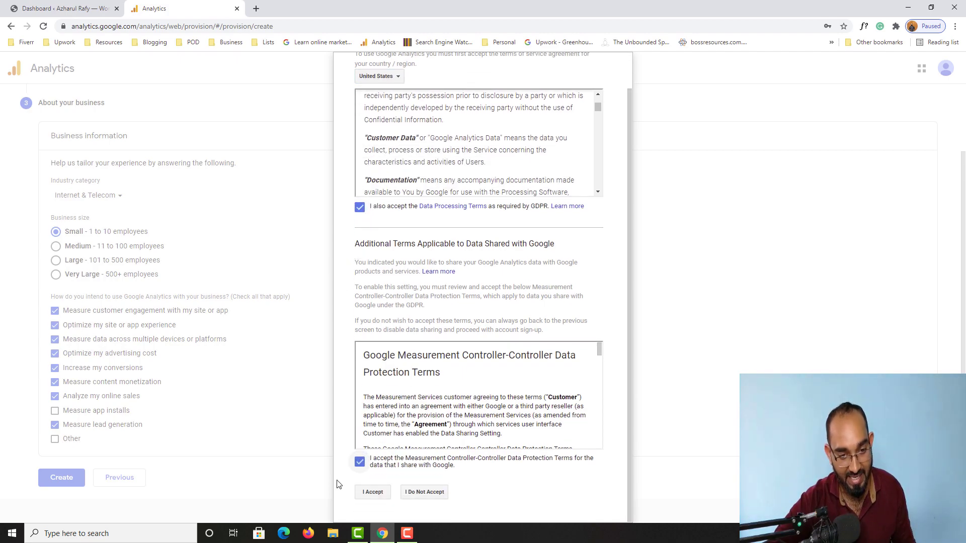
left_click(372, 493)
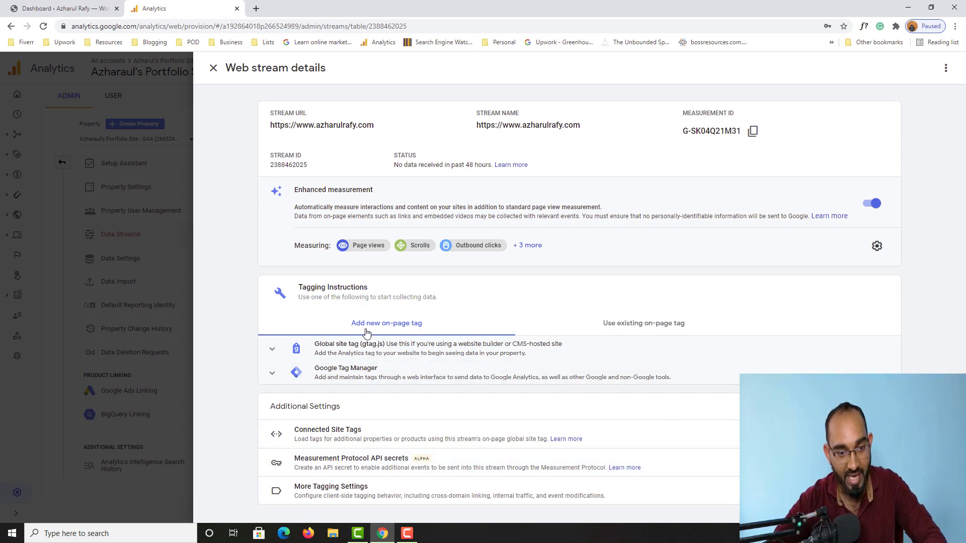
Expand and select the Global site tag (gtag.js) code under Add new on-page tag
left_click(633, 327)
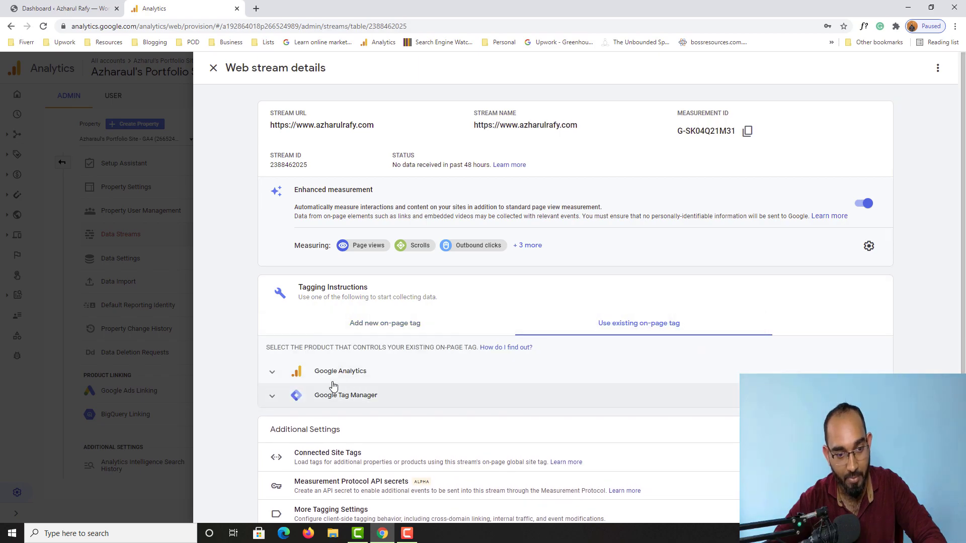
left_click(408, 332)
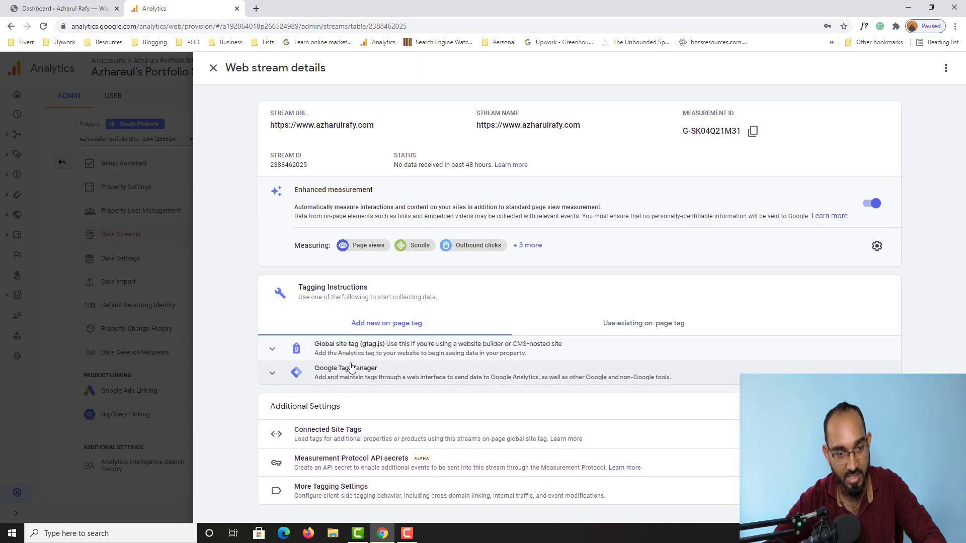
left_click(380, 361)
scroll(381, 361, "down", 2)
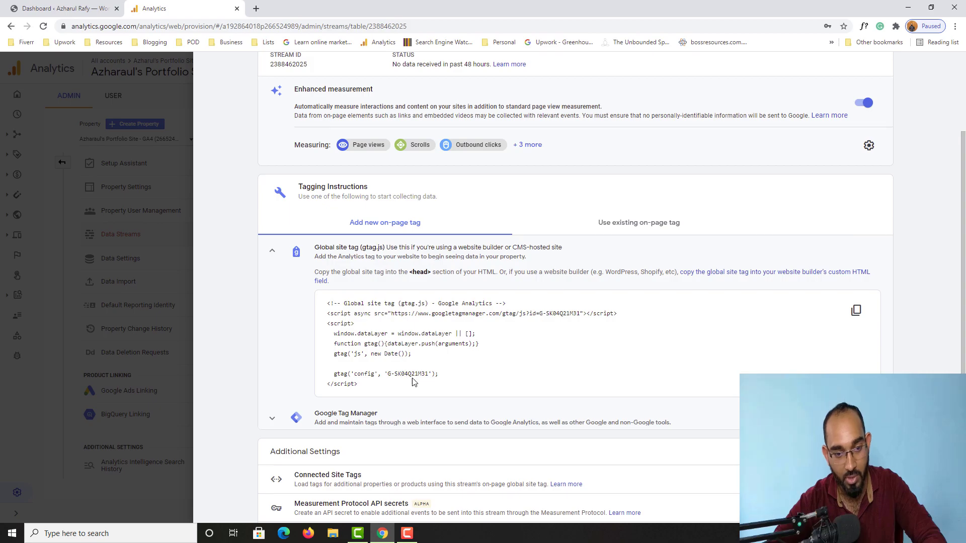
left_click_drag(356, 374, 358, 385)
scroll(624, 116, "up", 2)
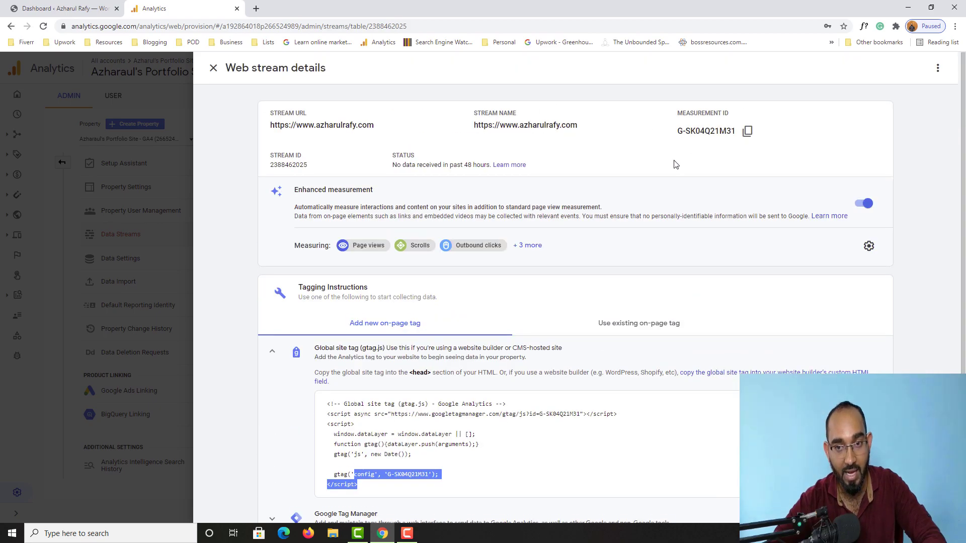
scroll(537, 241, "down", 2)
left_click(395, 347)
left_click_drag(366, 386, 426, 272)
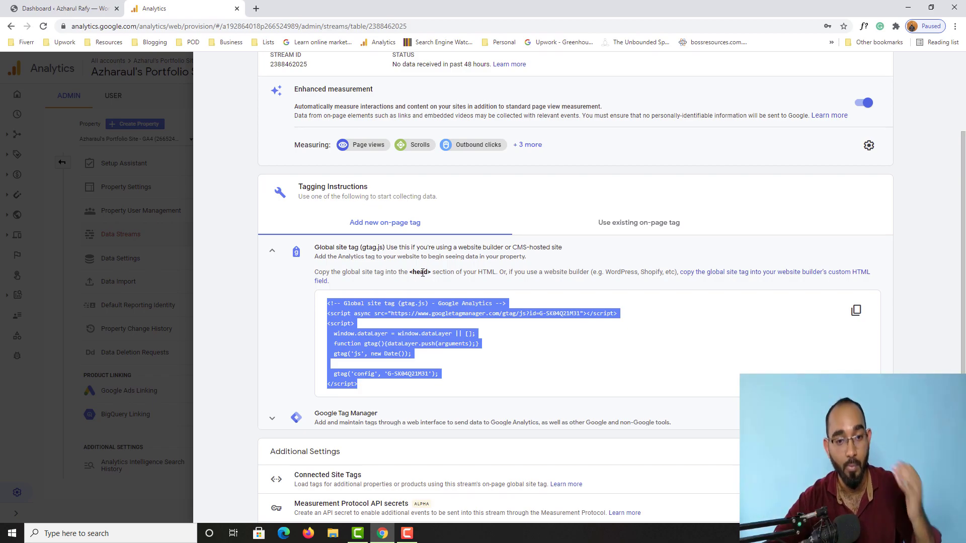
scroll(468, 392, "up", 1)
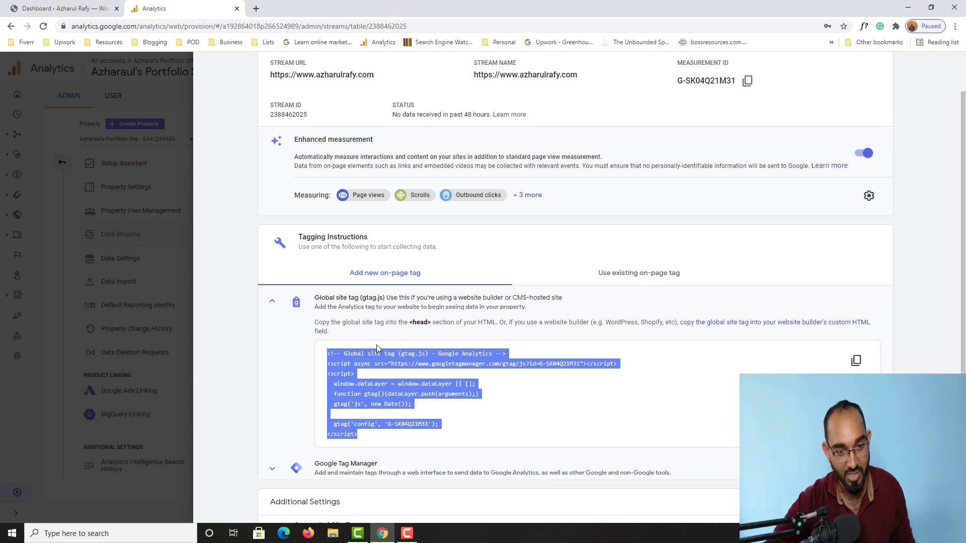
double_click(419, 323)
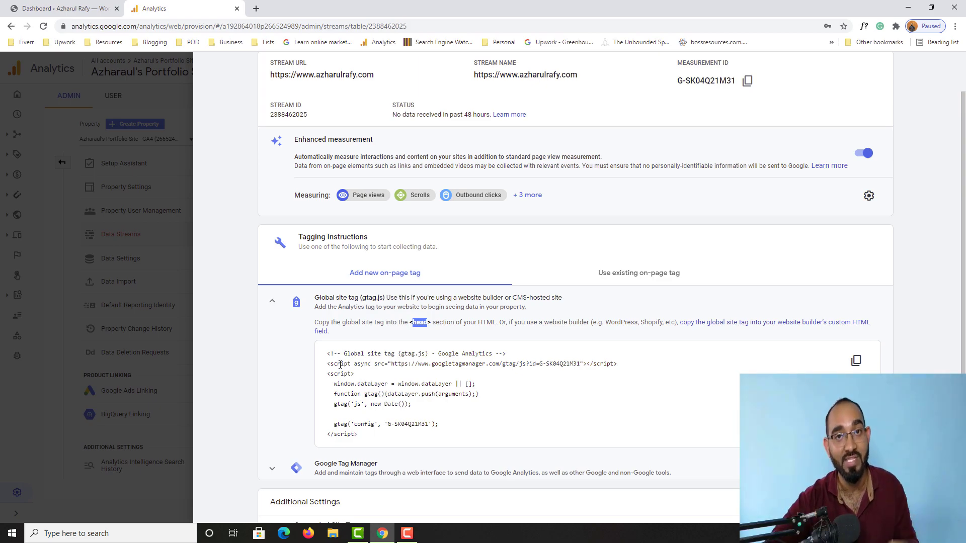
Search Plugins > Add New for 'monsterinsight', then install and activate MonsterInsights
left_click(44, 5)
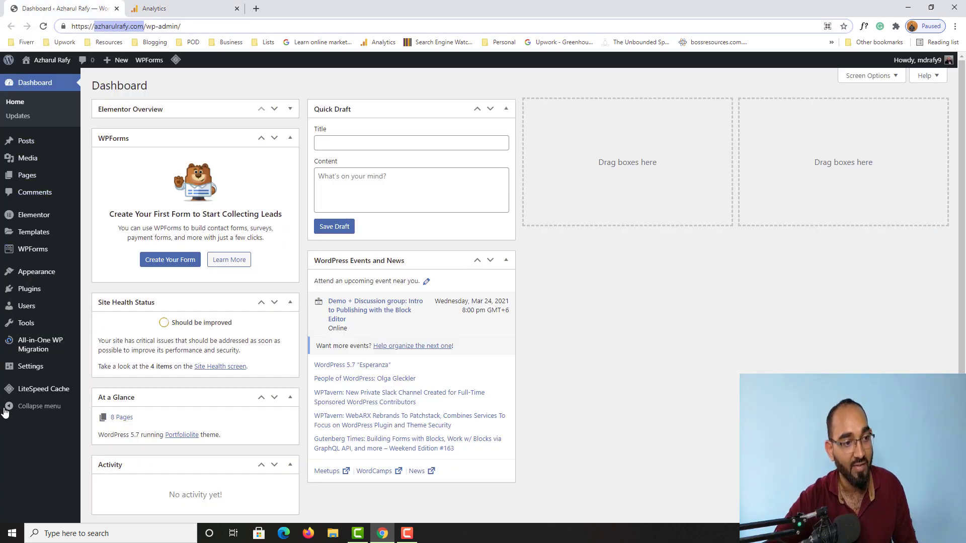
mouse_move(62, 184)
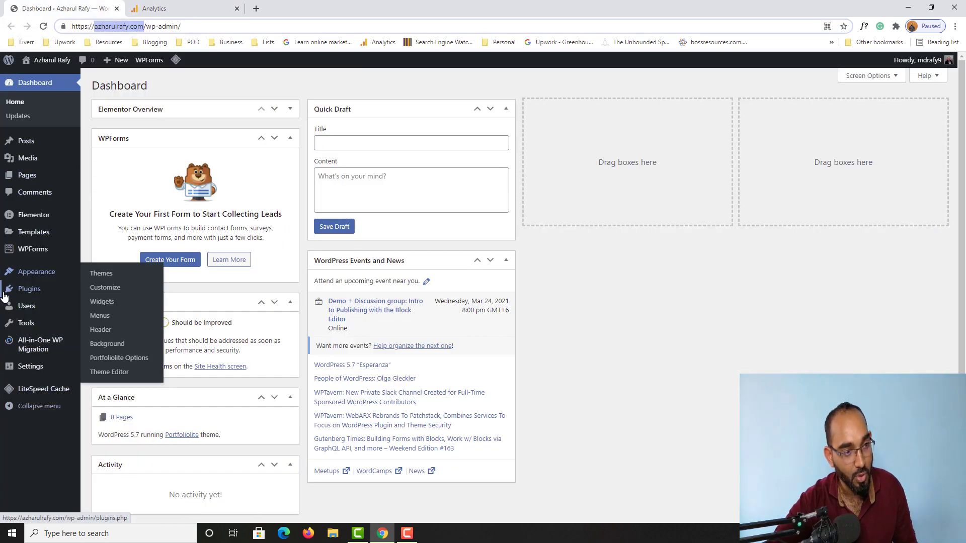
left_click(37, 294)
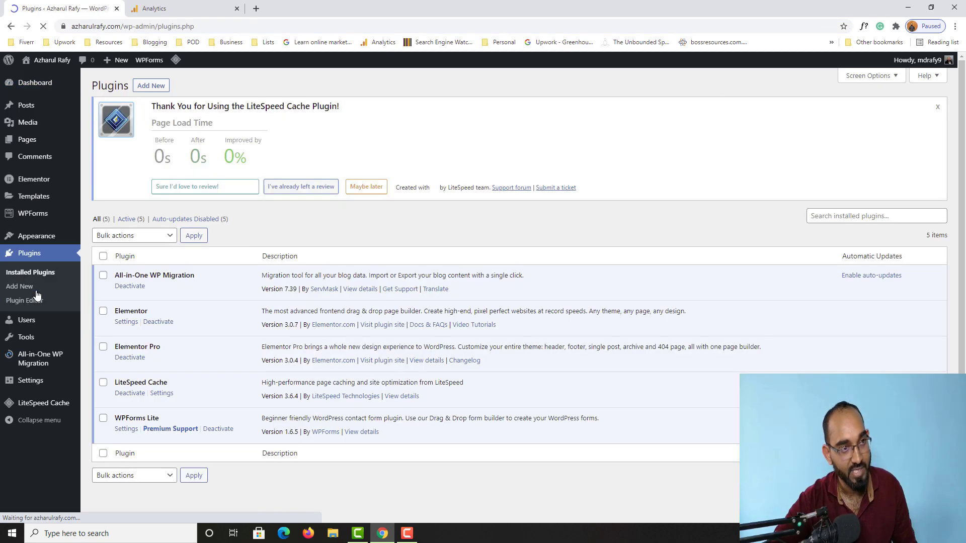
left_click(149, 86)
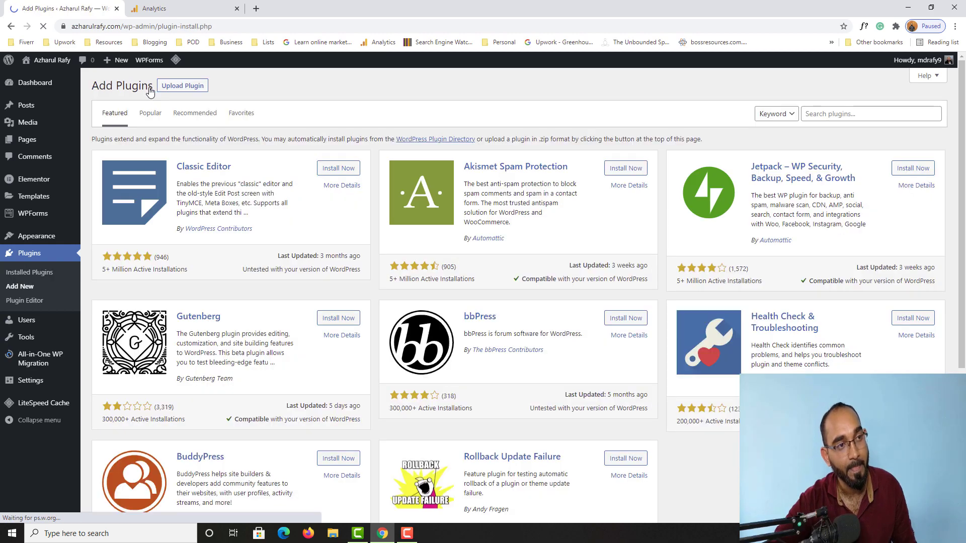
left_click(819, 113)
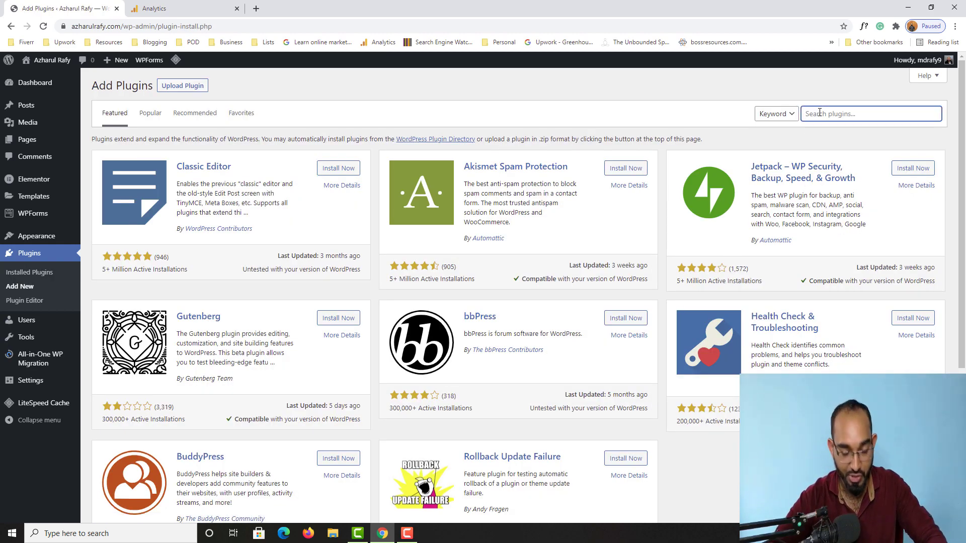
type("monsterinsight")
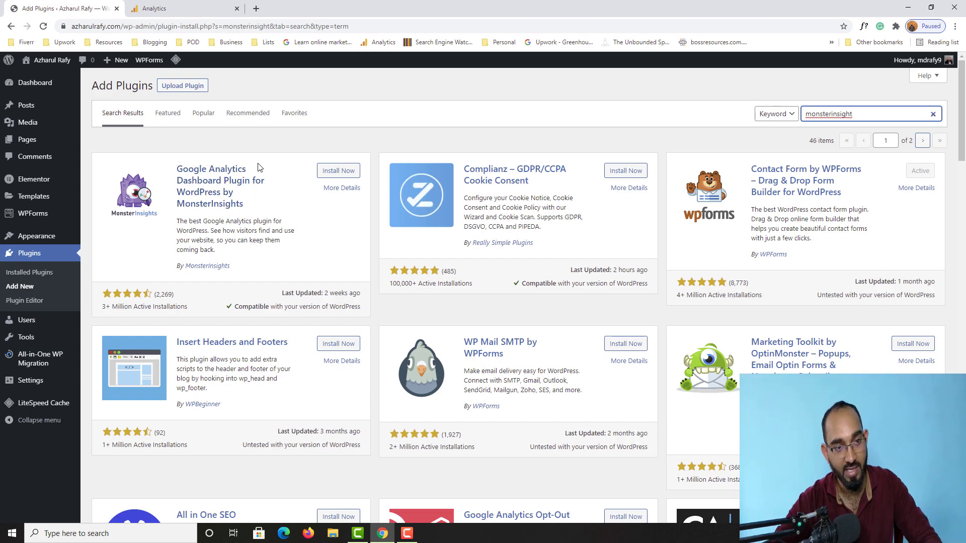
left_click(338, 170)
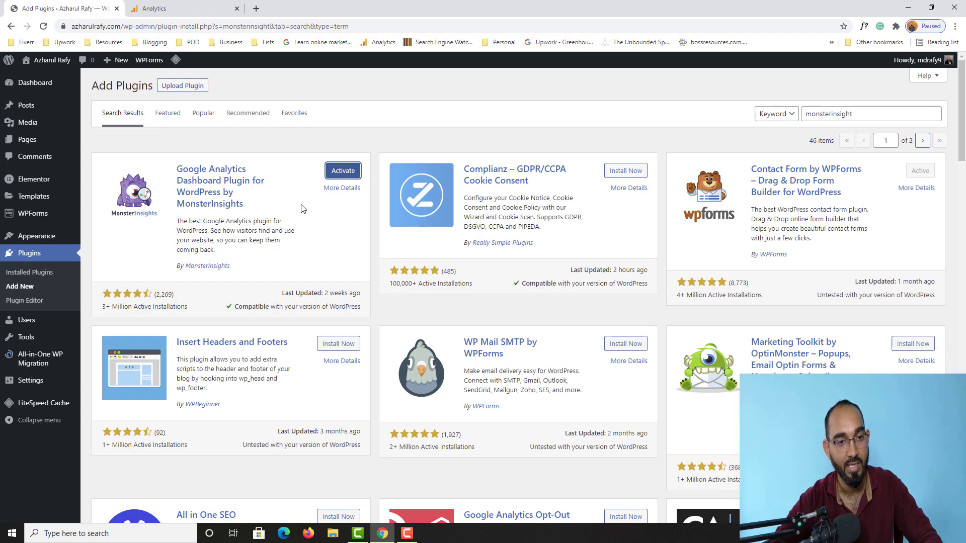
left_click(347, 174)
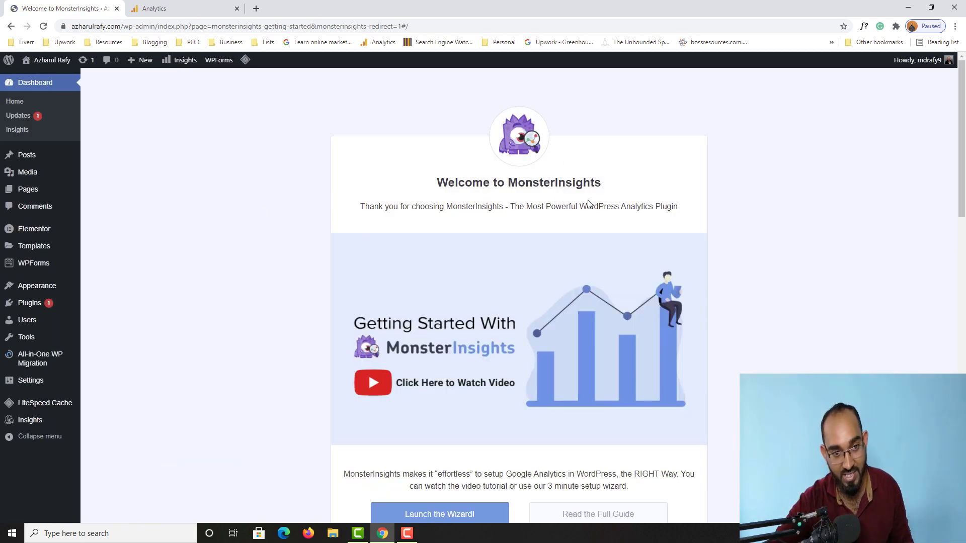
Launch the MonsterInsights wizard and save Publisher (Blog) as the website category
scroll(588, 203, "down", 2)
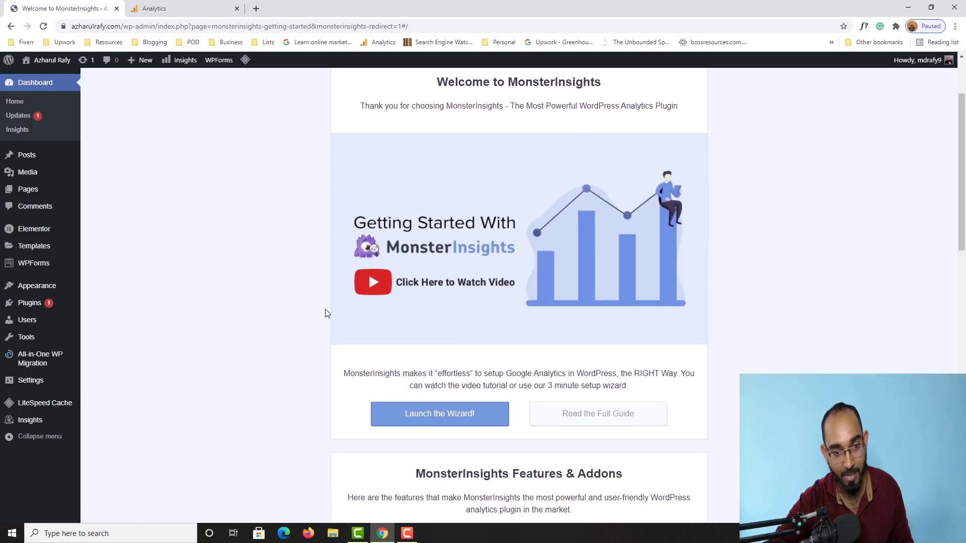
left_click(465, 422)
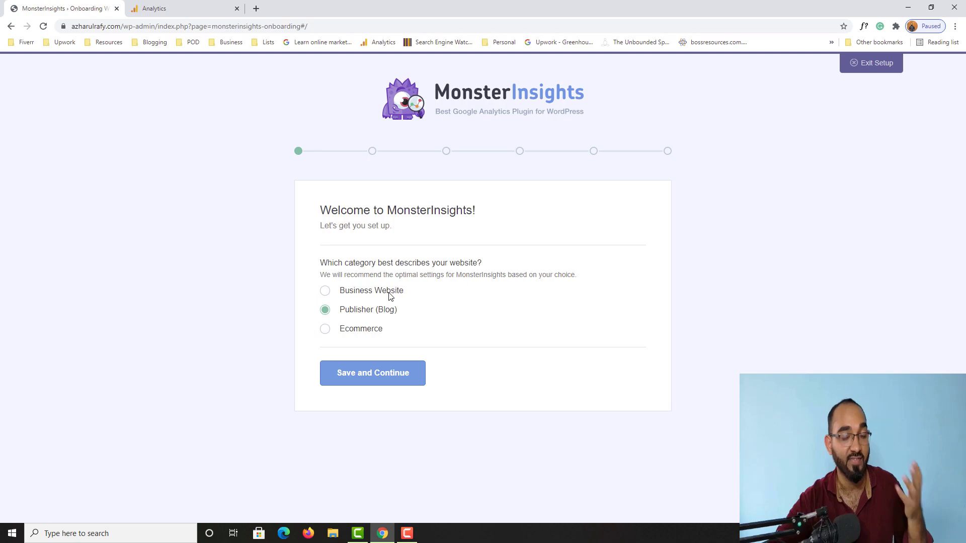
left_click(351, 334)
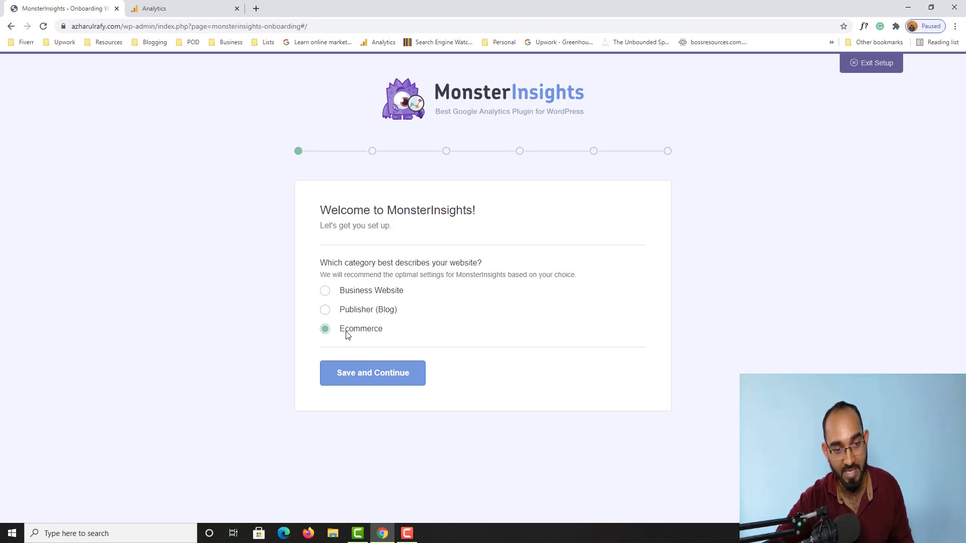
left_click(339, 315)
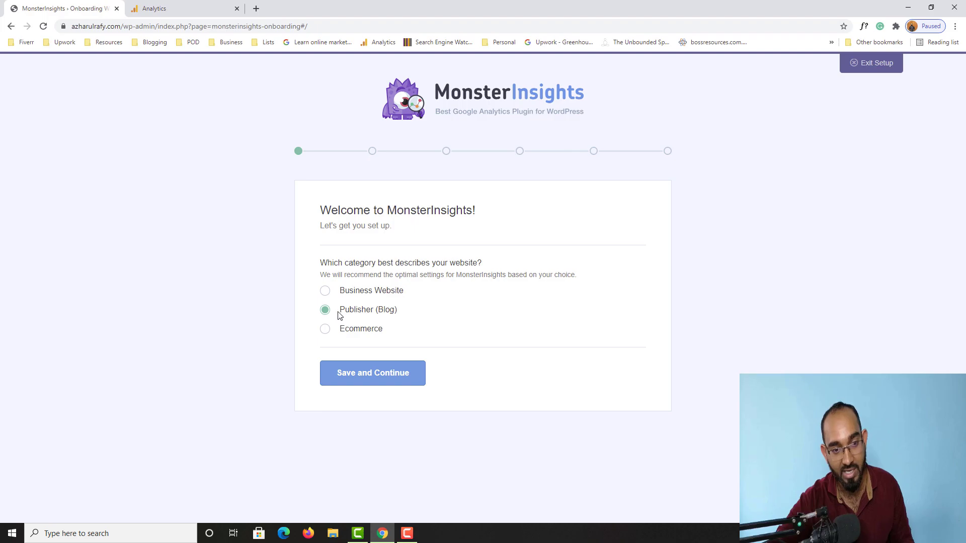
left_click(354, 382)
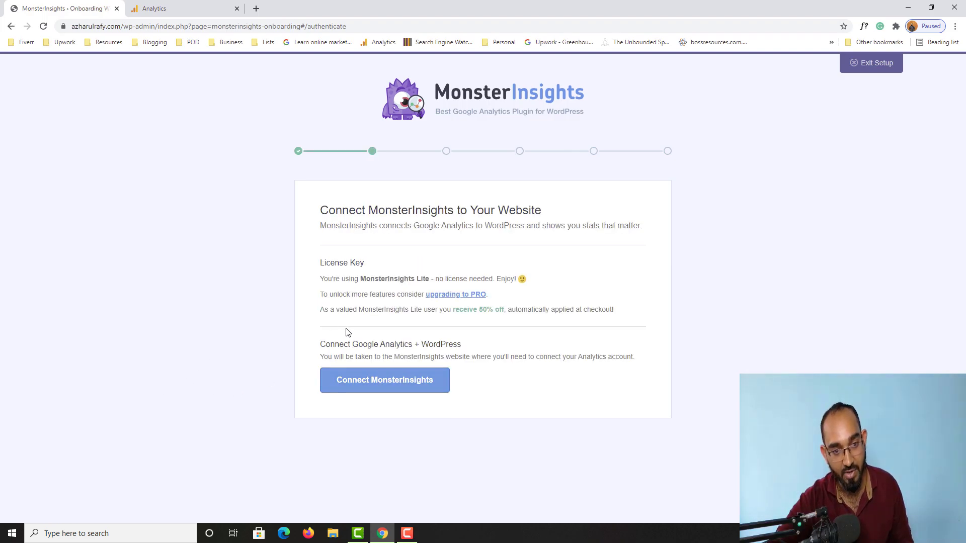
Highlight the License Key notice stating the Lite edition needs no license
double_click(389, 281)
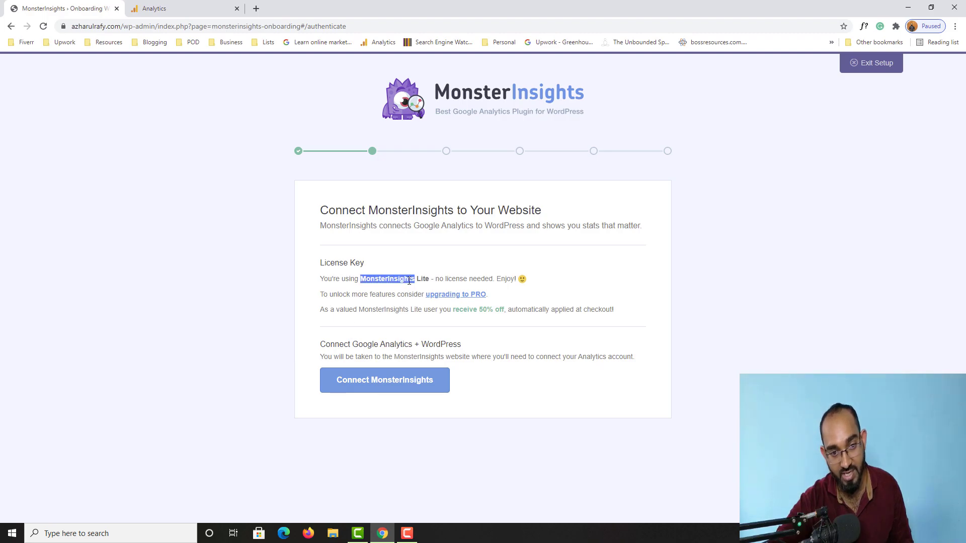
left_click_drag(402, 281, 480, 280)
double_click(440, 280)
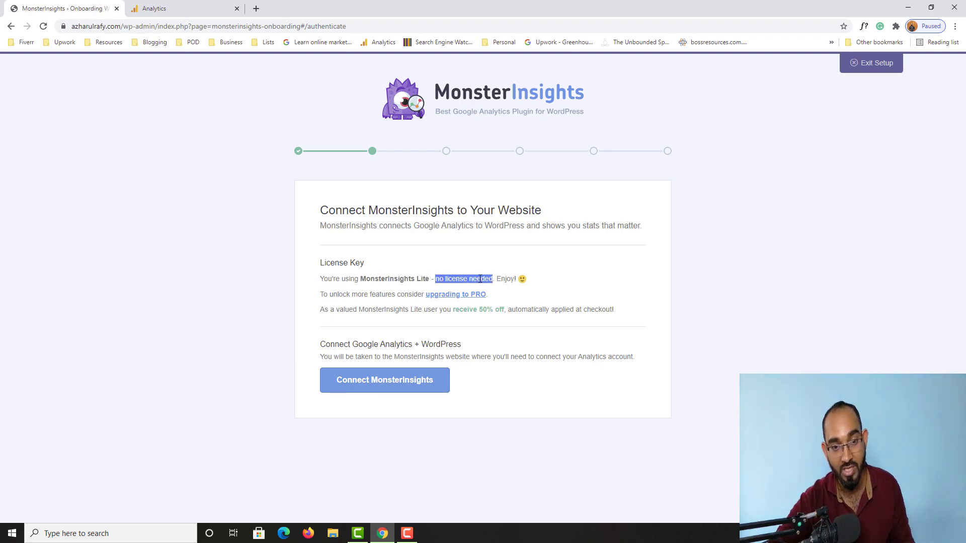
left_click(215, 325)
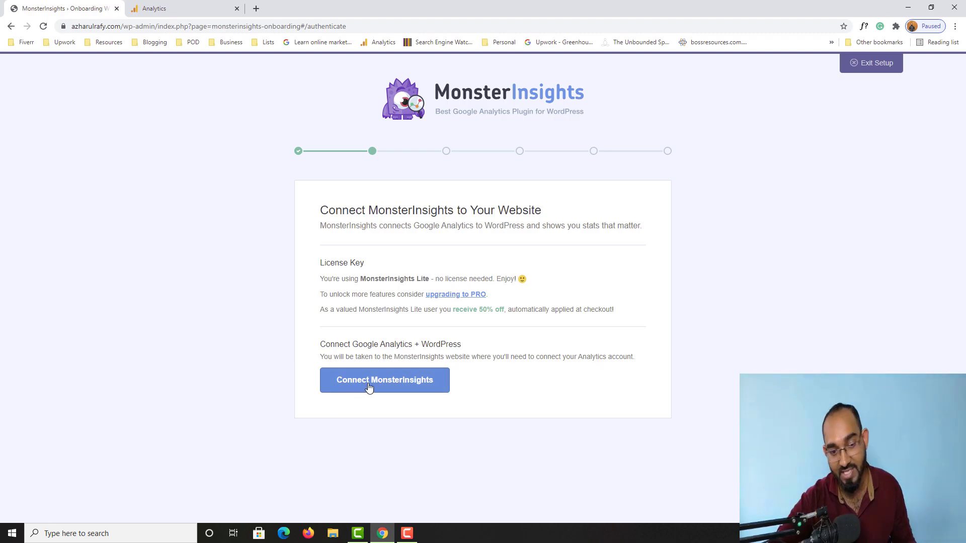
Connect MonsterInsights with the Google account that owns the Analytics property and allow access
left_click(392, 386)
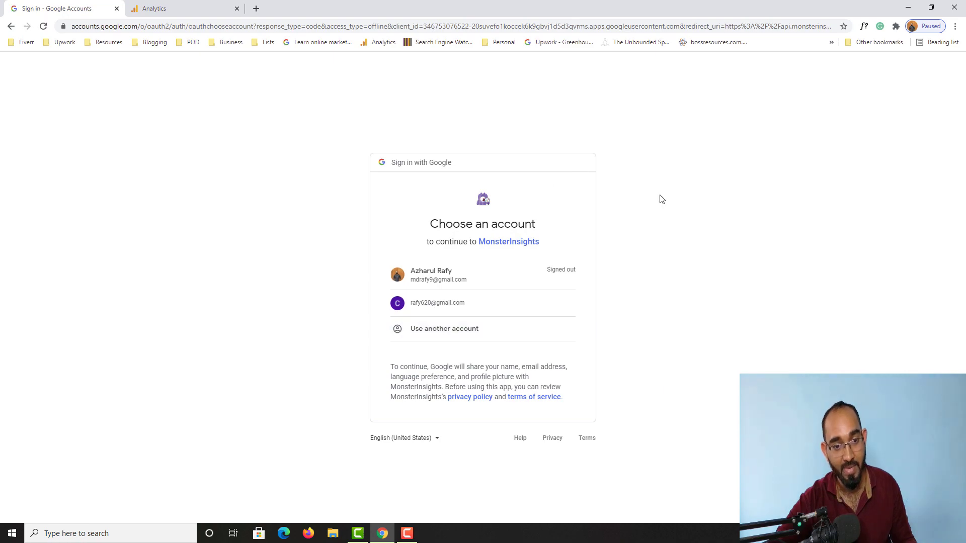
left_click(439, 305)
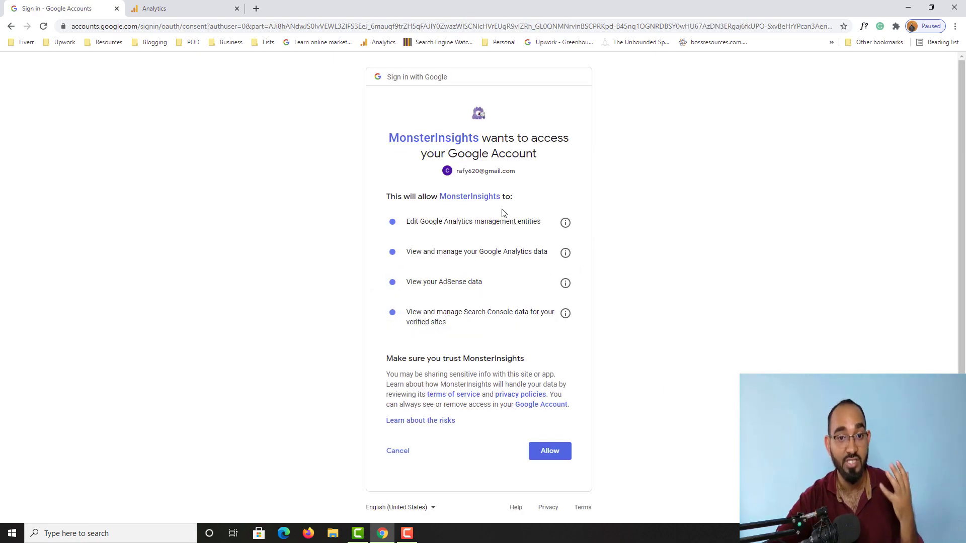
left_click(549, 455)
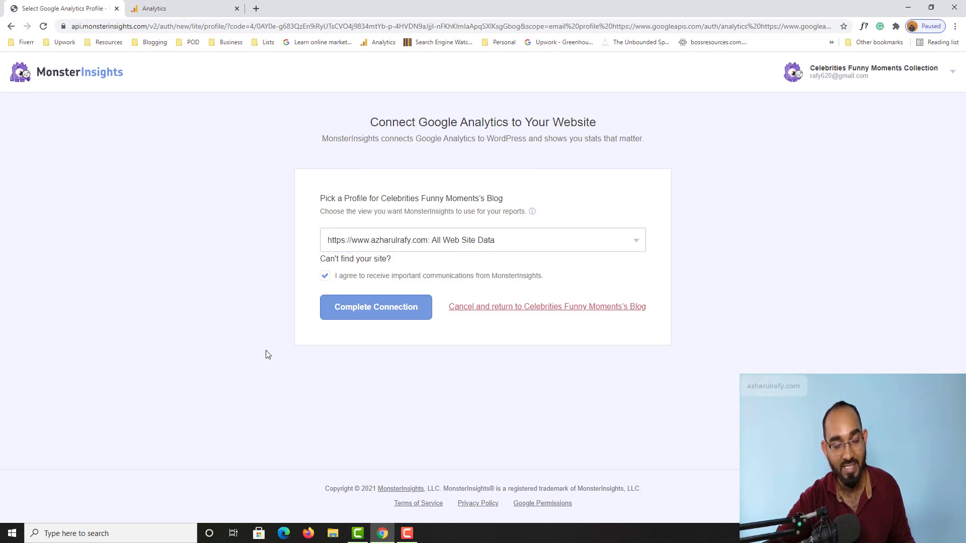
Complete the connection to the All Web Site Data profile and save the recommended tracking settings
left_click(380, 314)
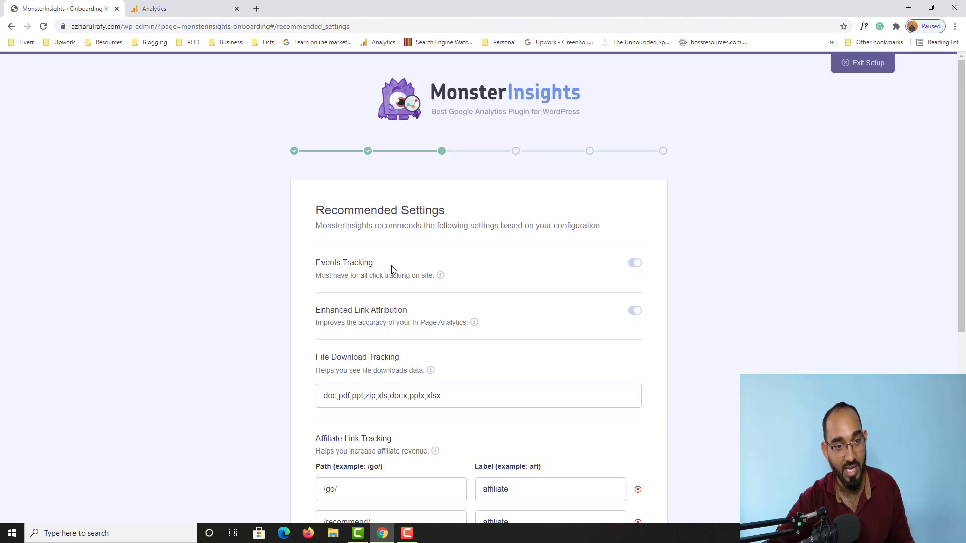
scroll(962, 281, "down", 5)
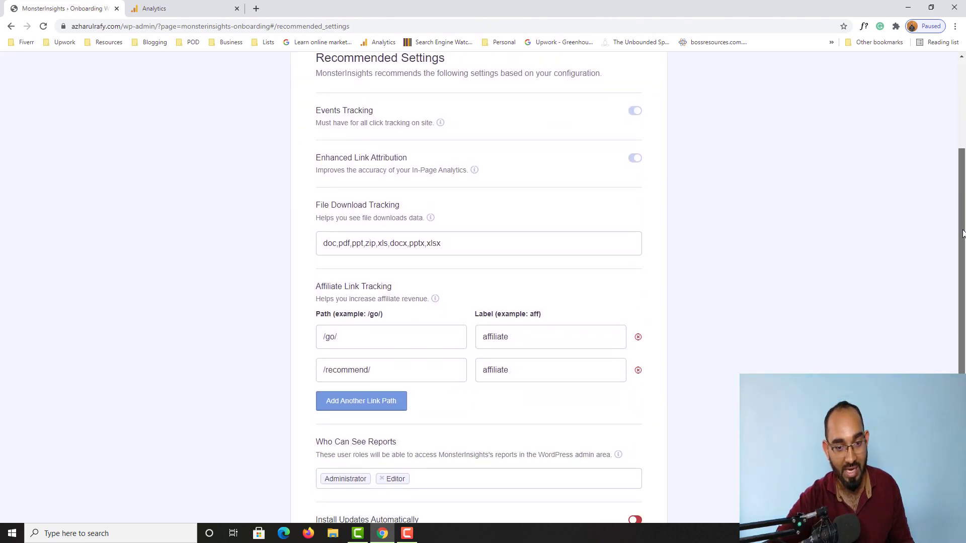
scroll(962, 282, "down", 2)
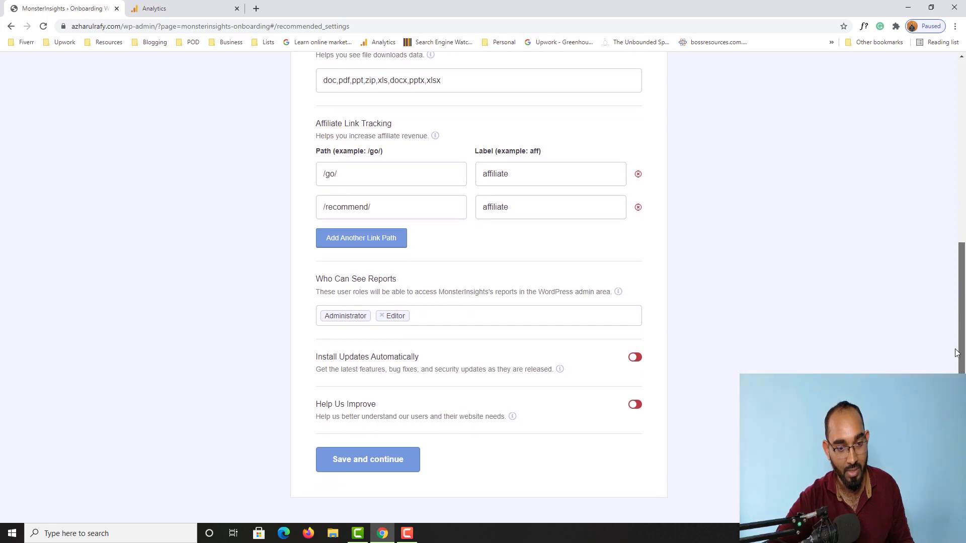
left_click(373, 468)
scroll(199, 415, "down", 3)
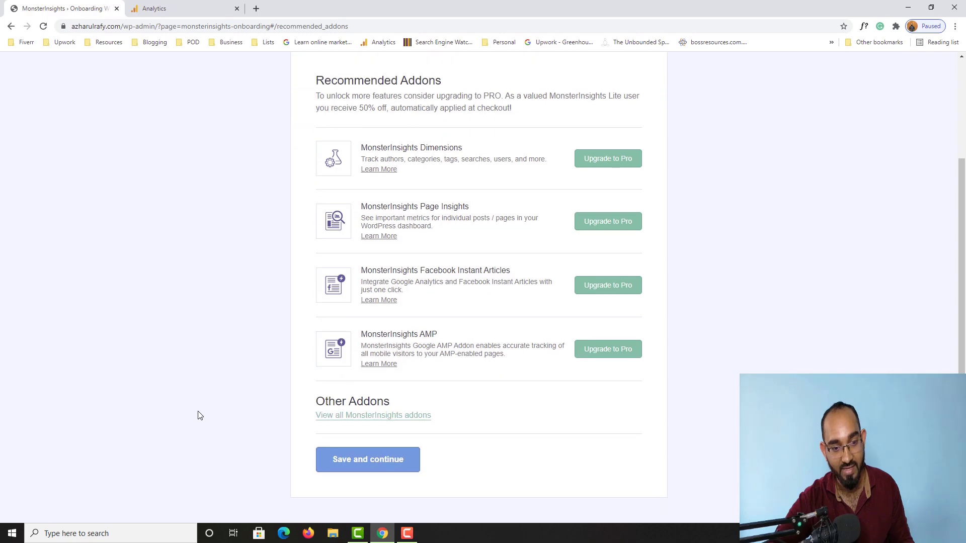
Skip the recommended add-ons and finish the MonsterInsights setup wizard
left_click(360, 463)
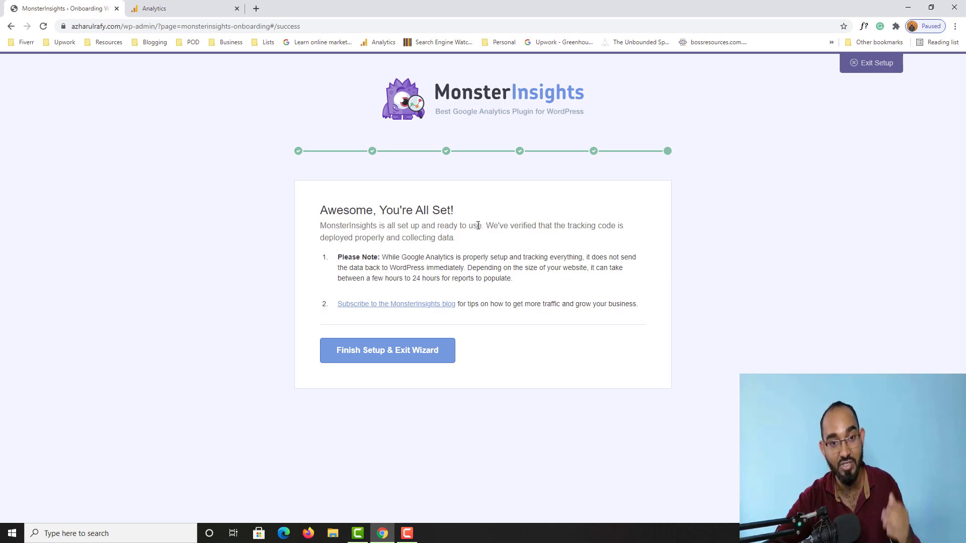
left_click_drag(478, 225, 345, 224)
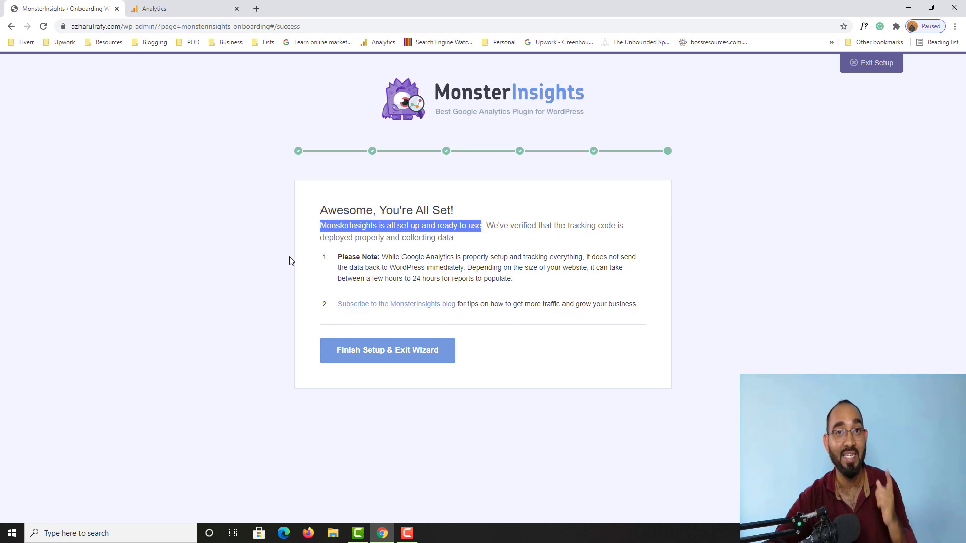
key("alt+Tab")
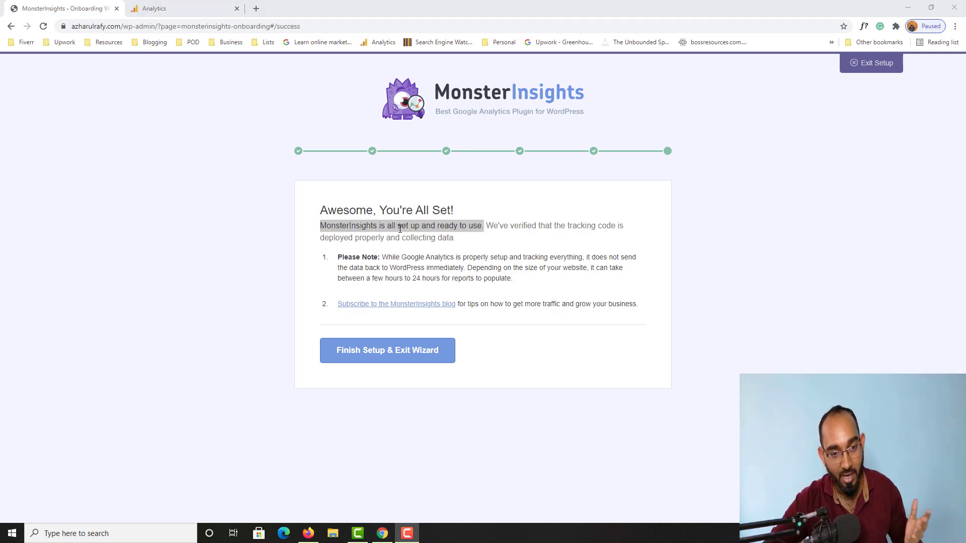
left_click(408, 363)
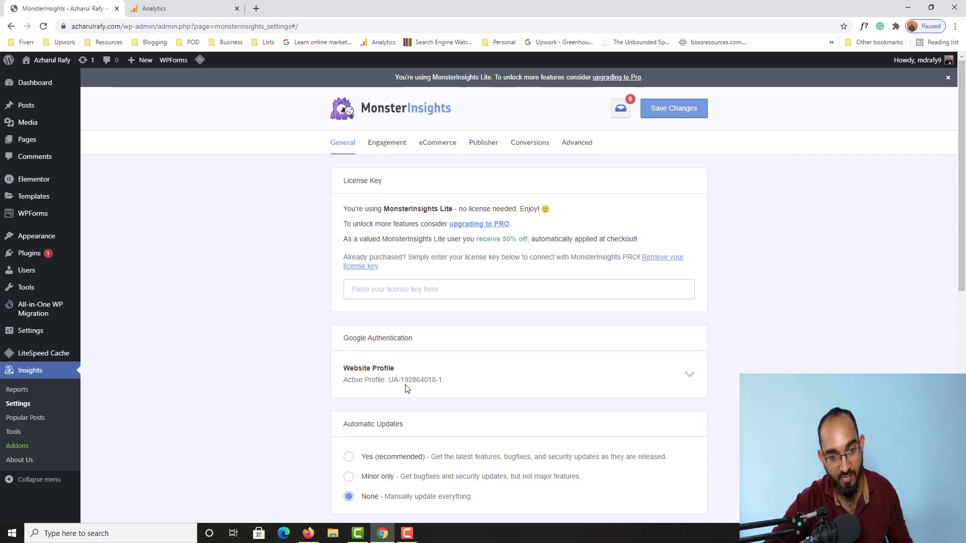
left_click_drag(395, 379, 442, 381)
right_click(441, 382)
left_click(455, 387)
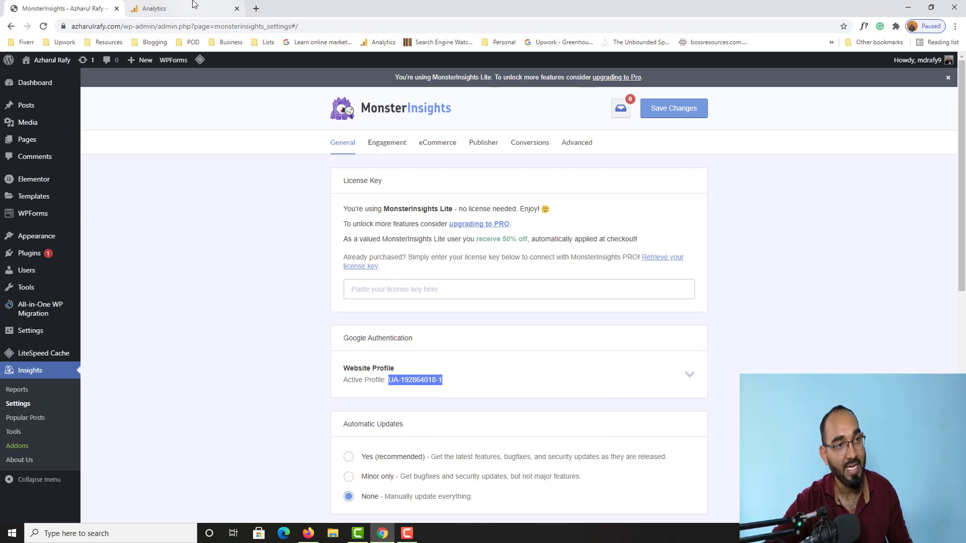
left_click(194, 4)
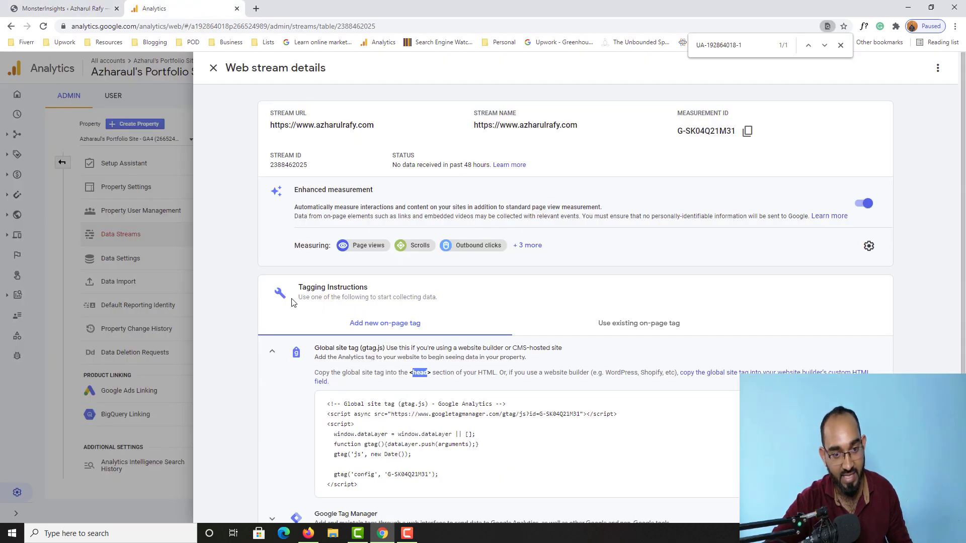
scroll(292, 302, "down", 2)
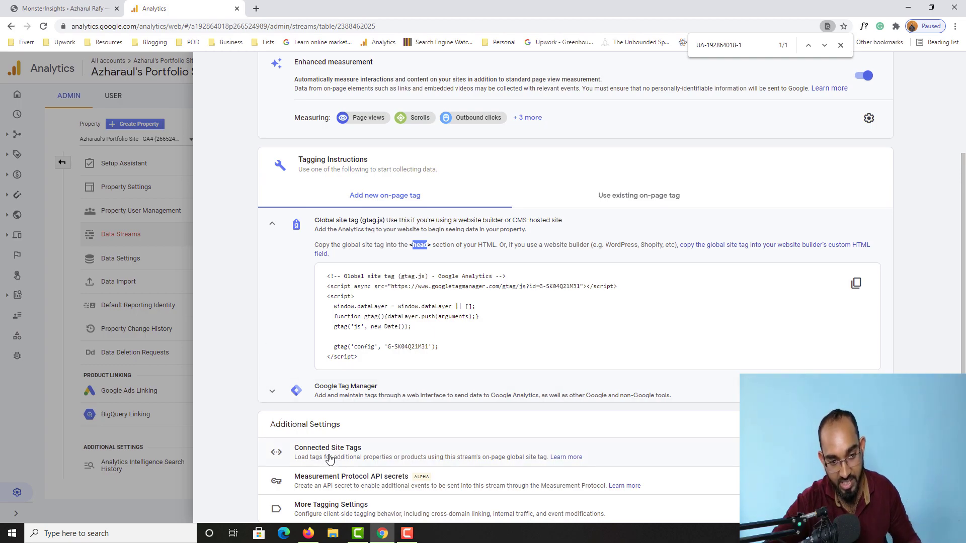
left_click(397, 453)
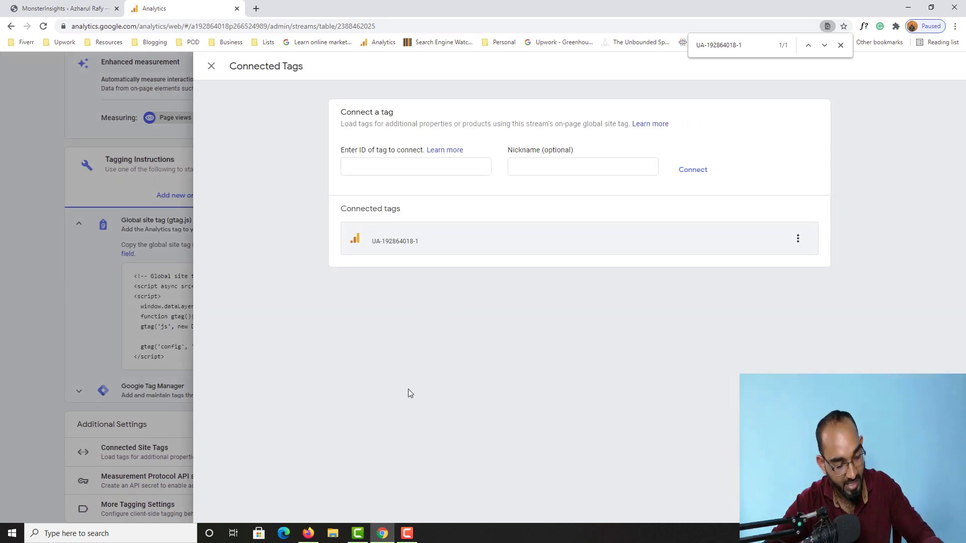
key("ctrl+f")
key("ctrl+v")
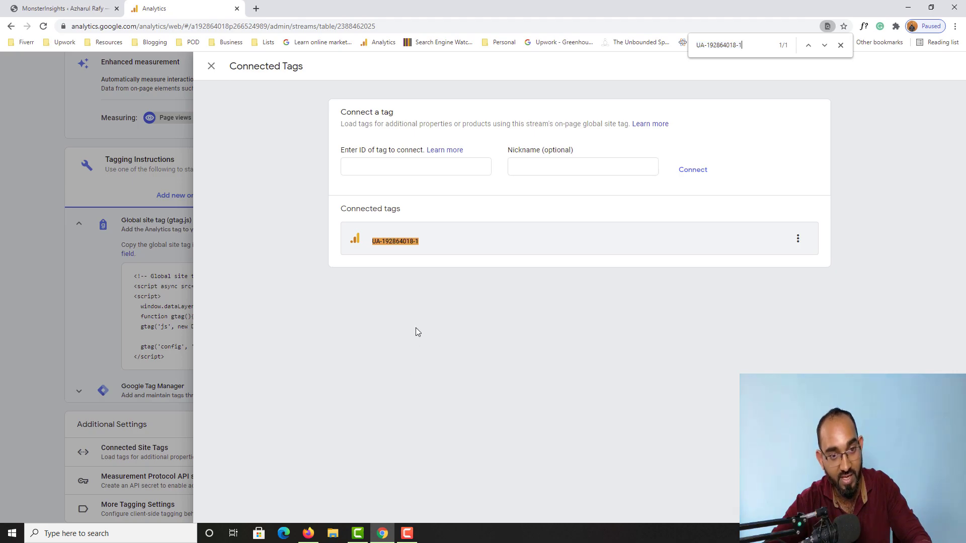
left_click_drag(707, 44, 754, 44)
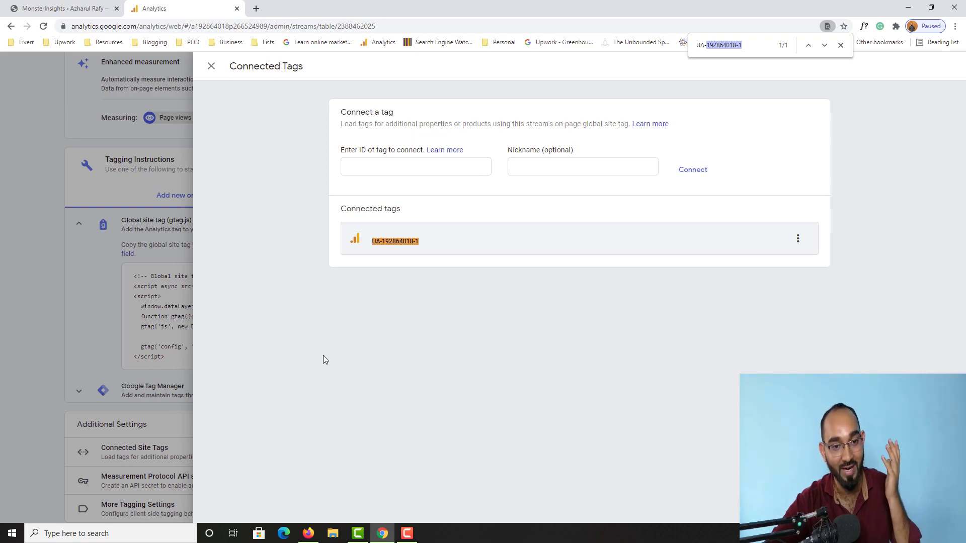
Open Insights > Reports in WordPress to view the Overview Report, still at 0 sessions
left_click(50, 5)
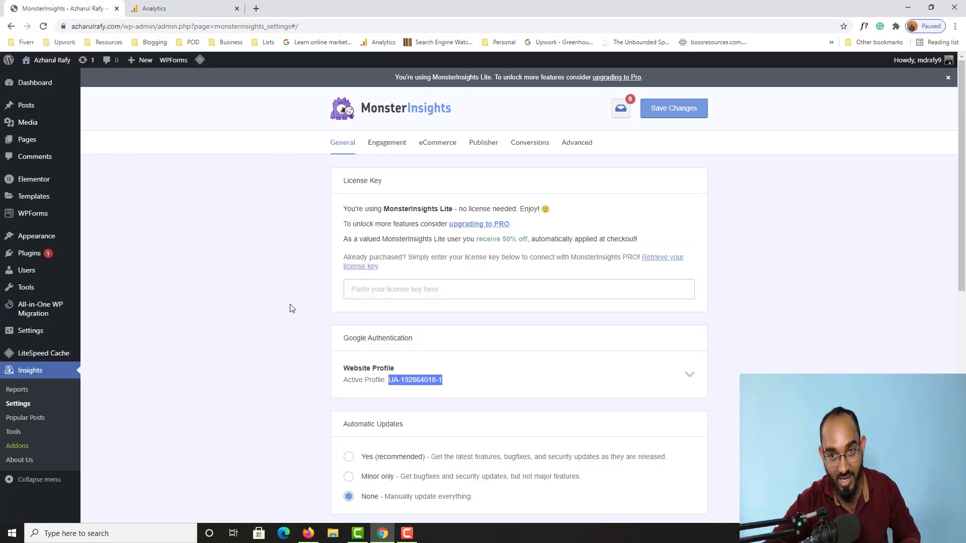
scroll(251, 321, "down", 2)
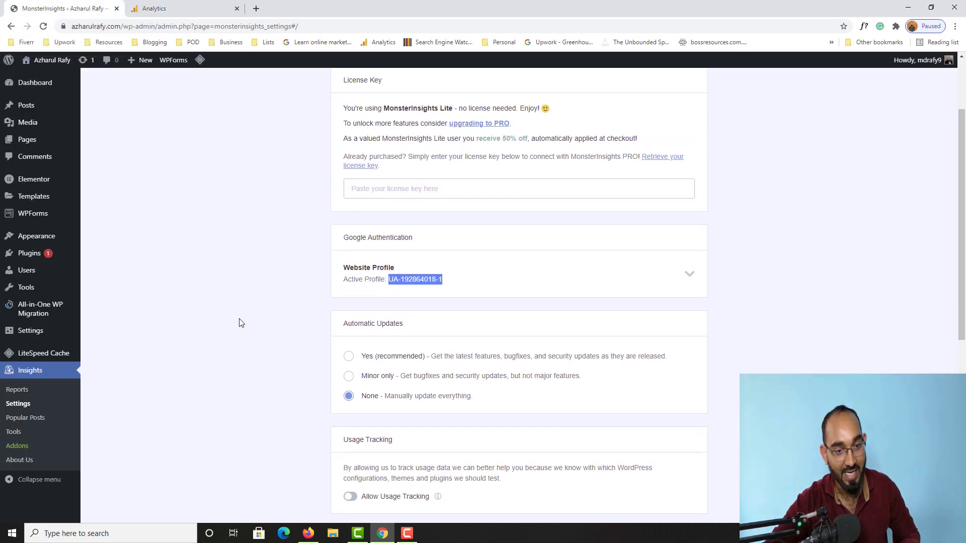
scroll(241, 322, "up", 2)
scroll(201, 329, "down", 1)
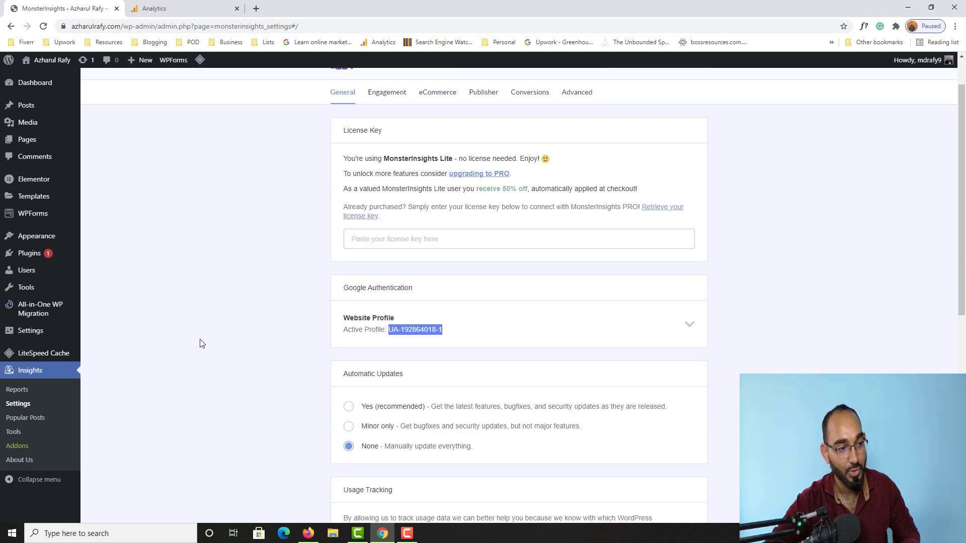
left_click(23, 398)
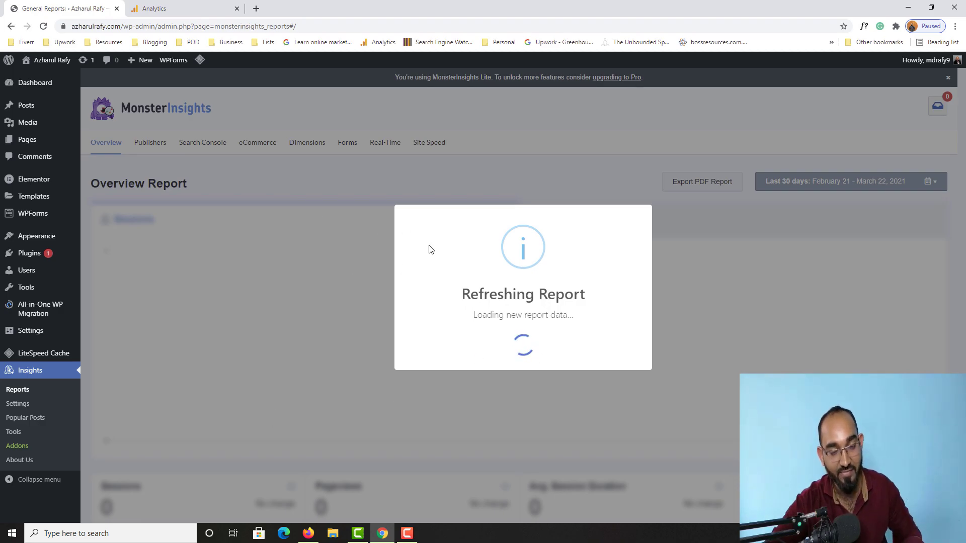
scroll(252, 342, "down", 3)
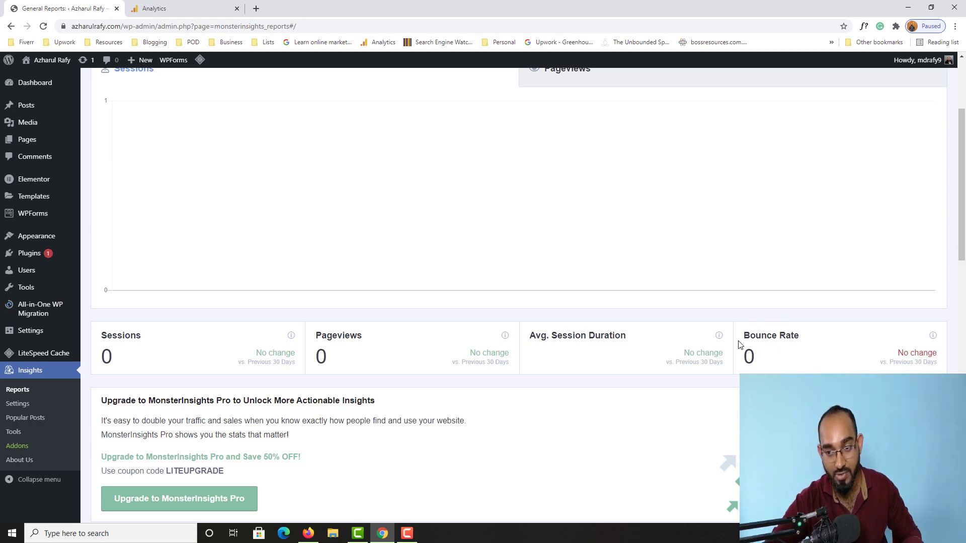
scroll(538, 358, "up", 3)
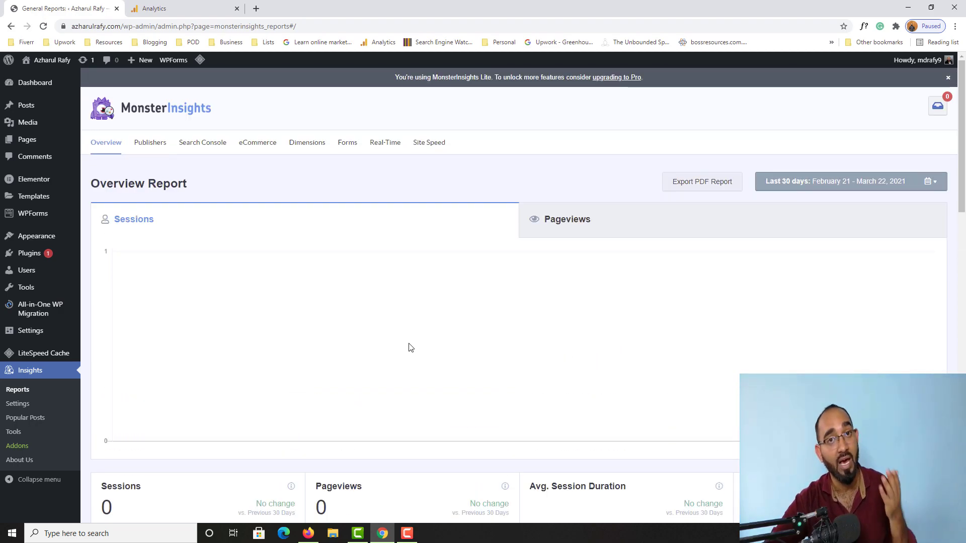
scroll(411, 347, "down", 2)
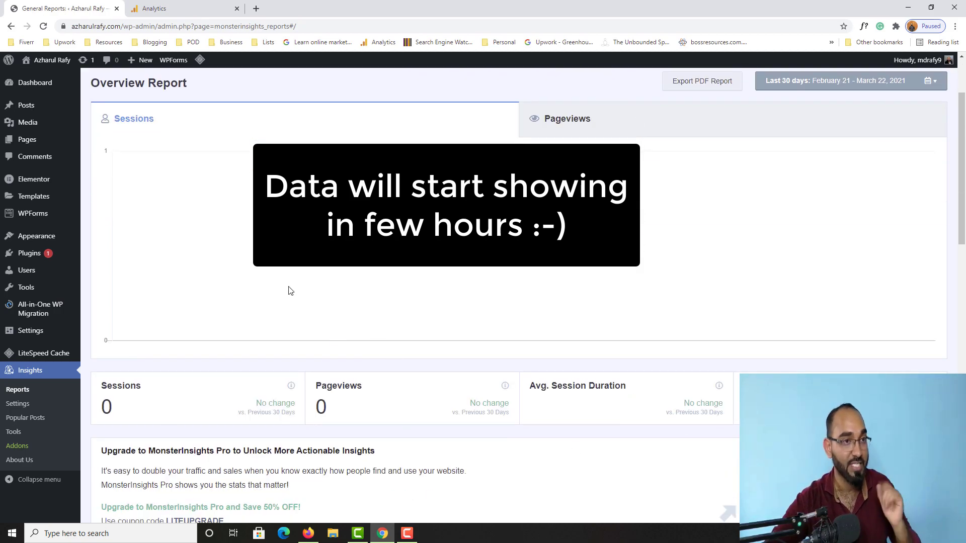
Close the stream panels and open the Universal Analytics property's All Web Site Data view
left_click(177, 6)
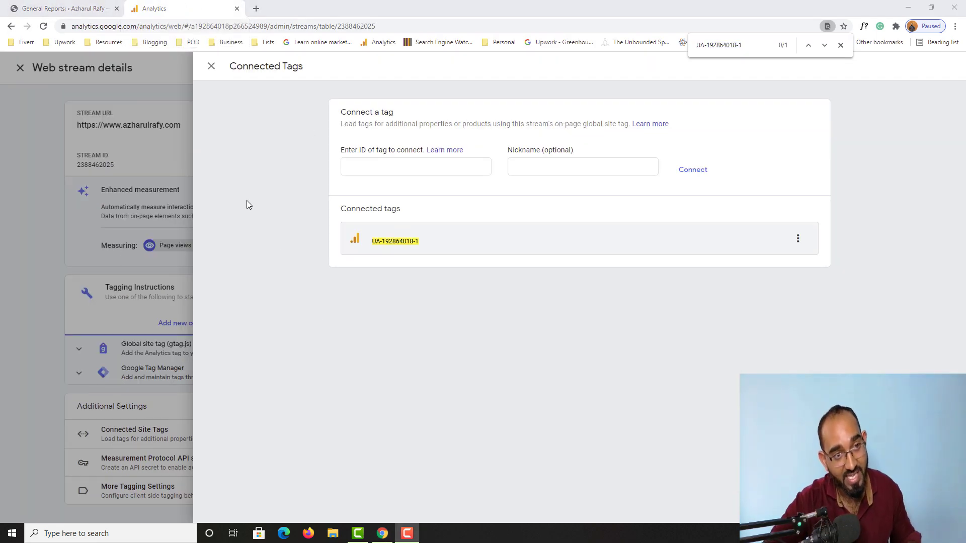
left_click(212, 67)
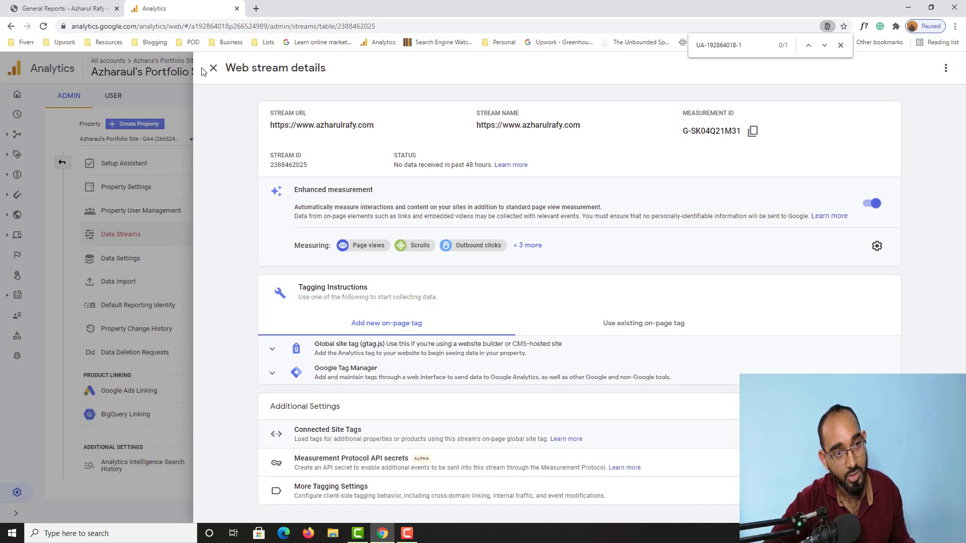
left_click(210, 68)
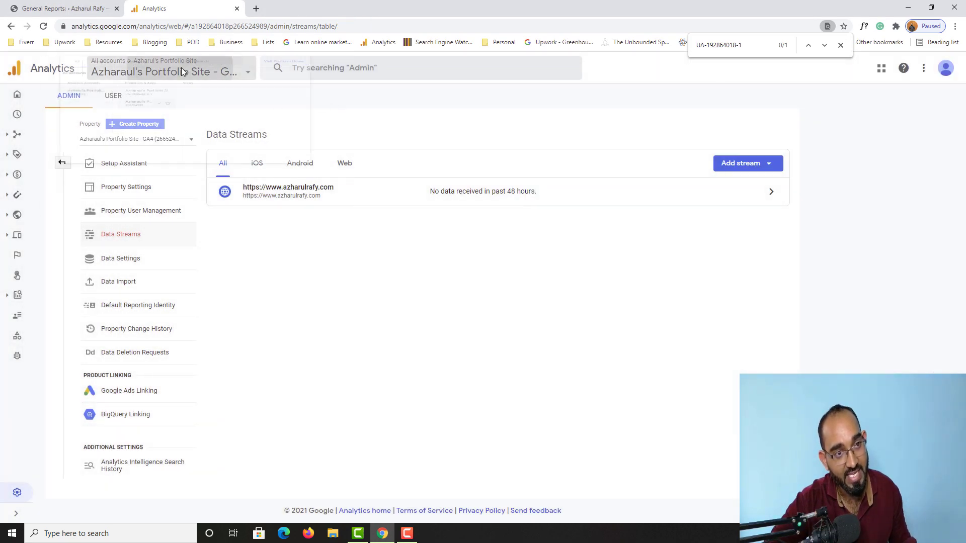
left_click(182, 69)
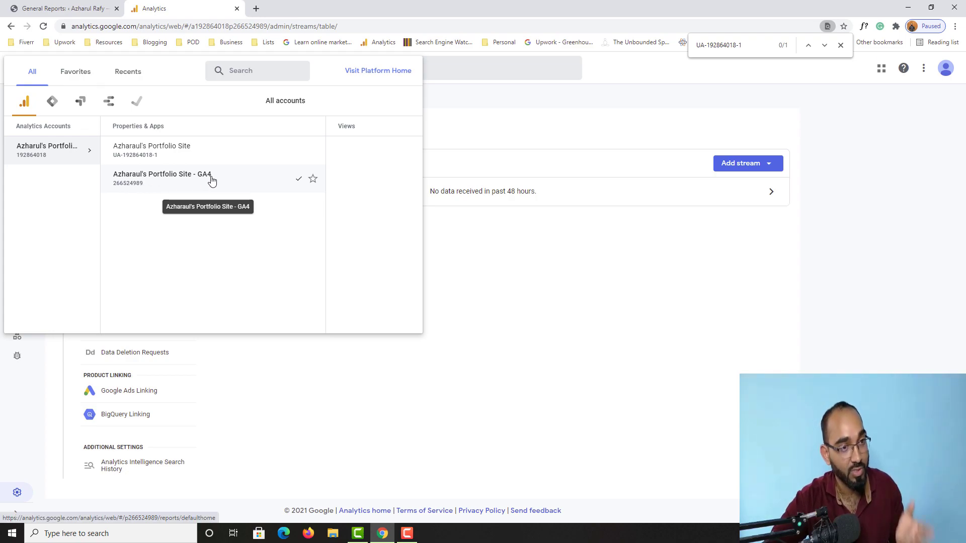
left_click(201, 154)
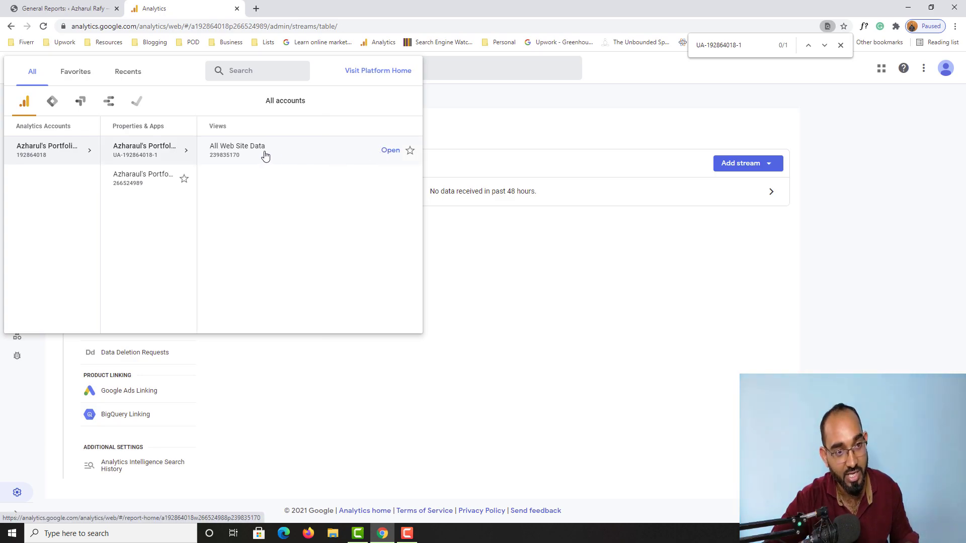
left_click(265, 155)
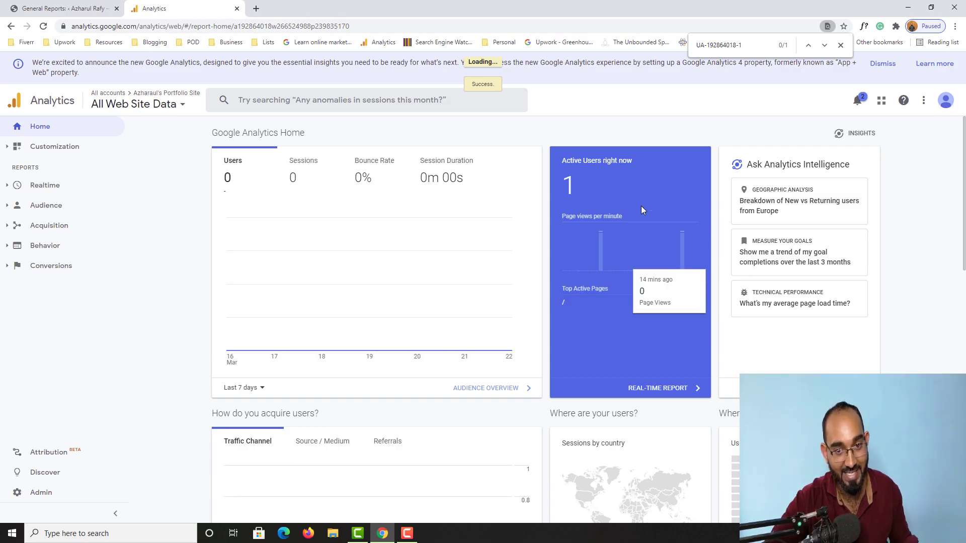
mouse_move(680, 258)
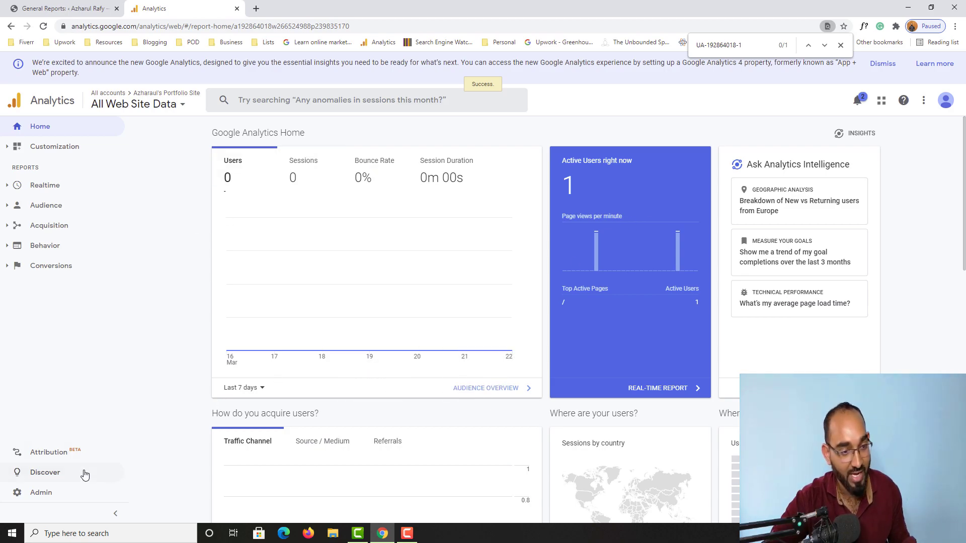
Open Admin > Tracking Info > Tracking Code, send test traffic, and close the site popup
left_click(55, 496)
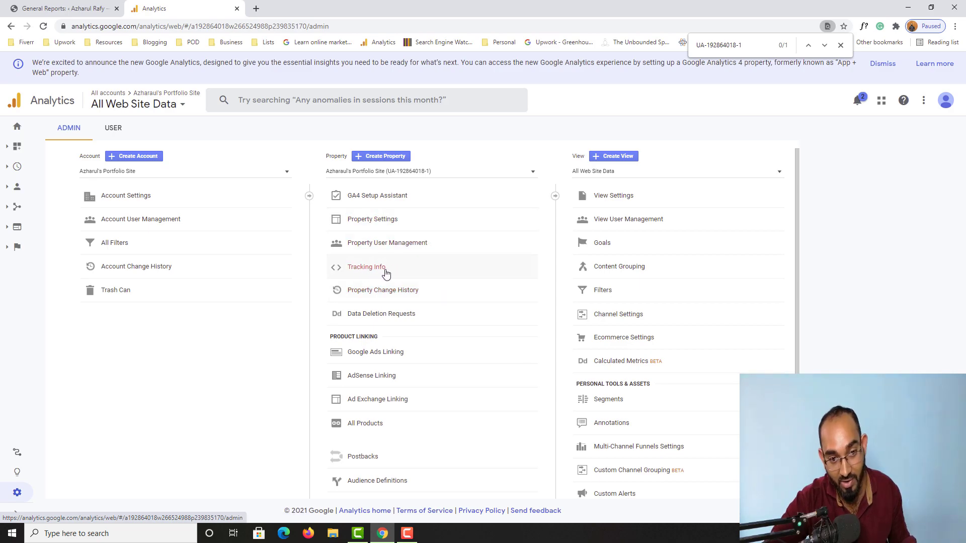
left_click(392, 273)
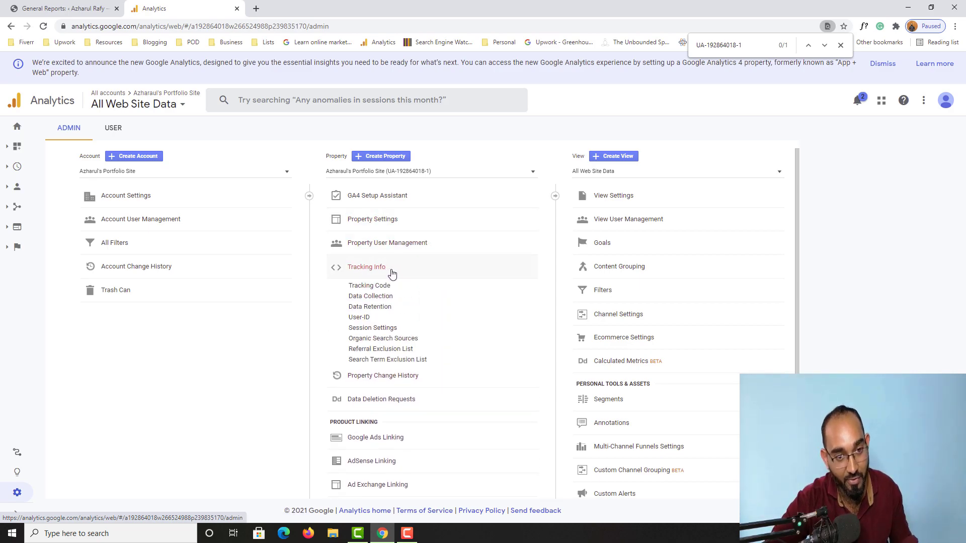
left_click(371, 286)
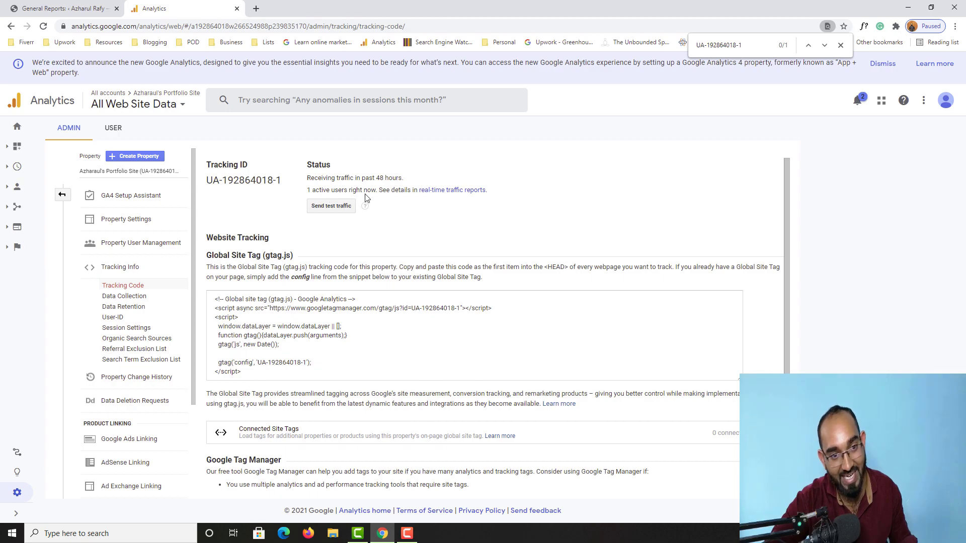
left_click(330, 212)
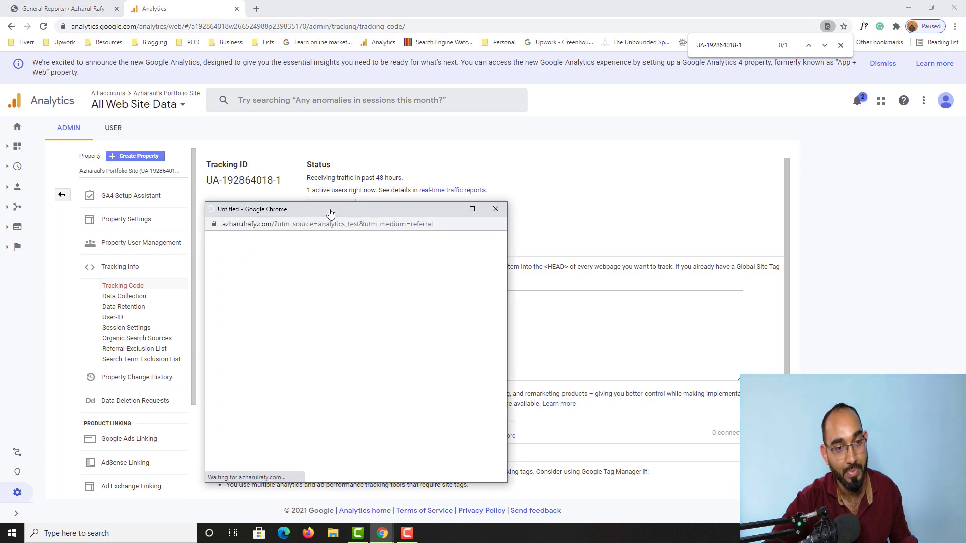
scroll(387, 345, "down", 5)
scroll(386, 348, "down", 3)
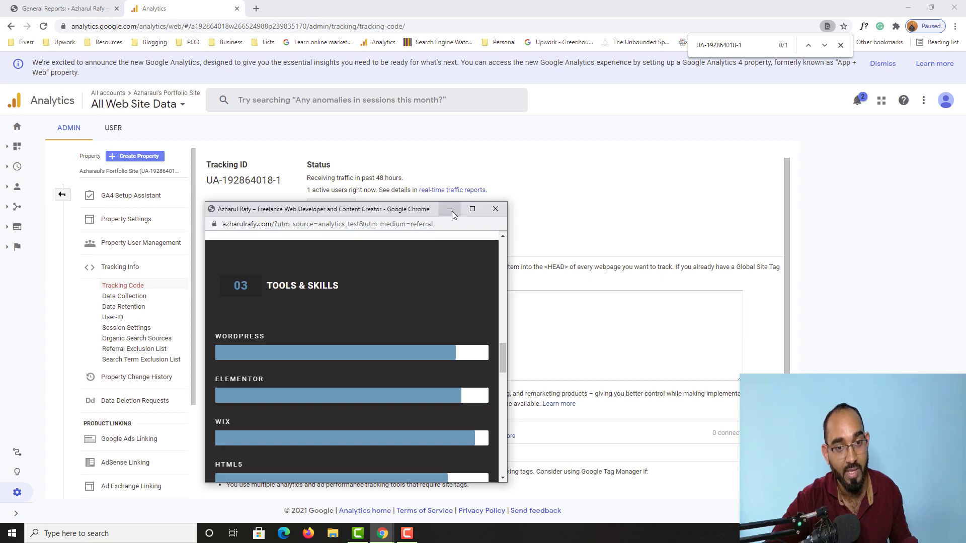
left_click(496, 209)
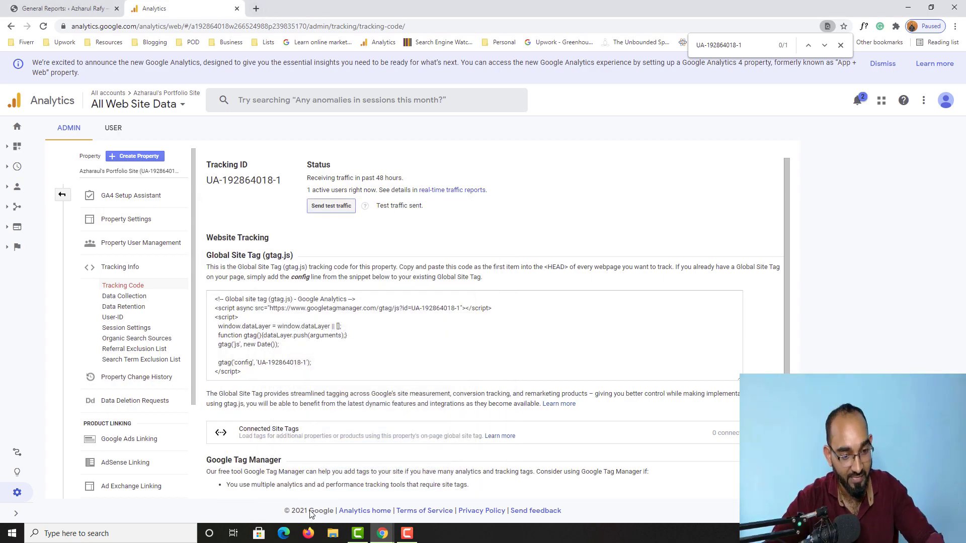
Load the azharulrafy portfolio site in Firefox, then return to Google Analytics
left_click(309, 533)
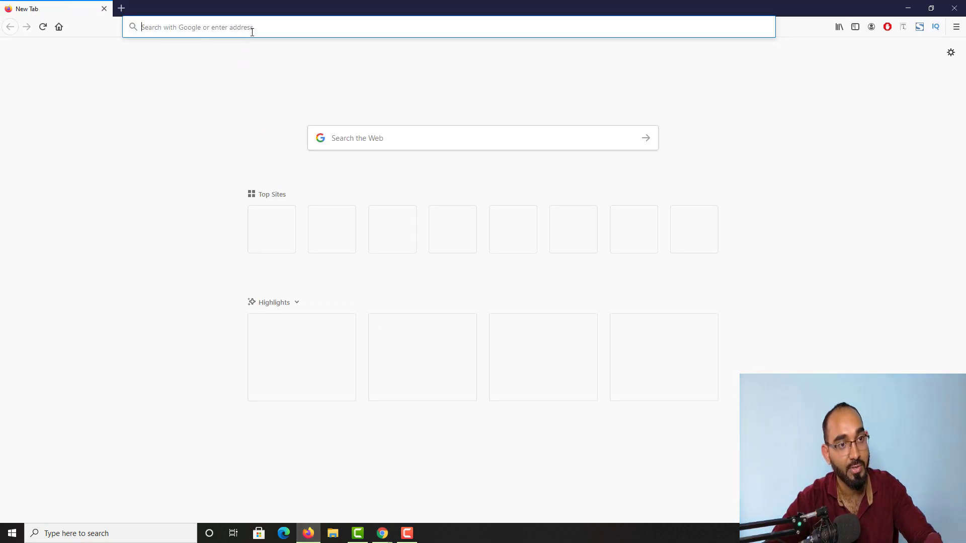
type("azharulrafy.com/")
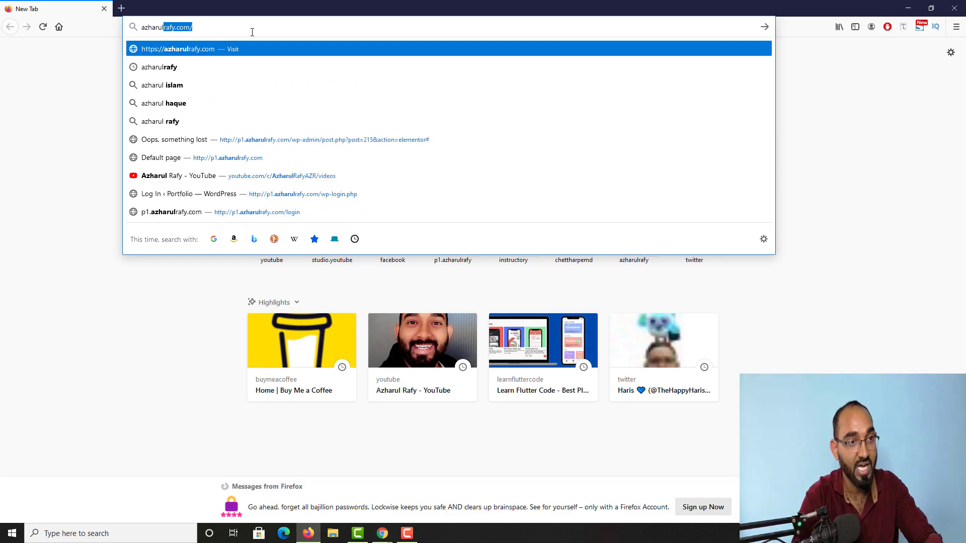
key("Return")
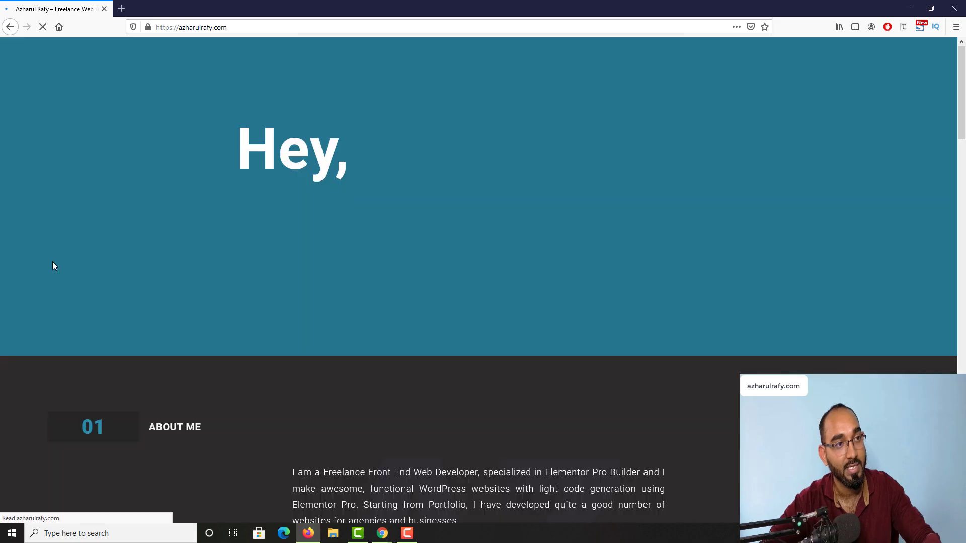
key("alt+Tab")
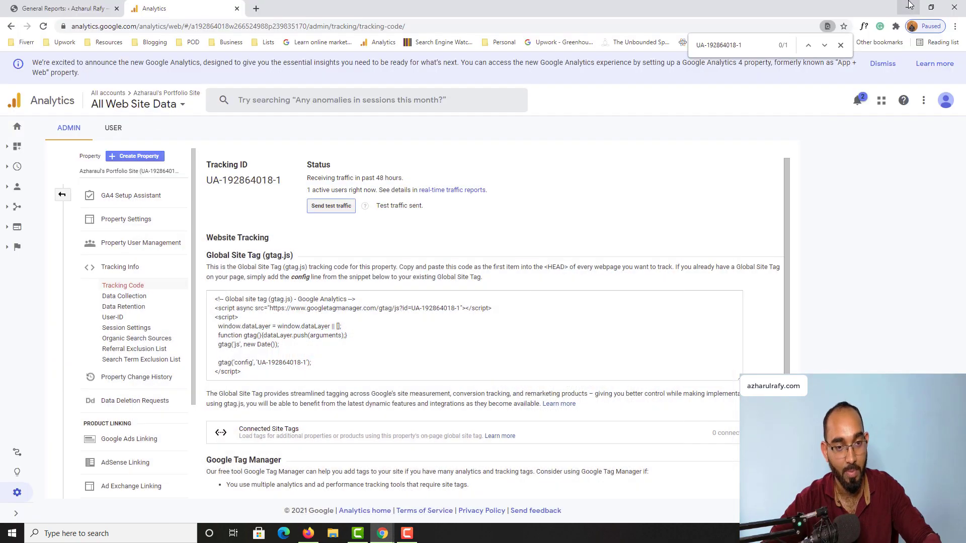
Open the real-time traffic report from the Tracking Code page
left_click(467, 195)
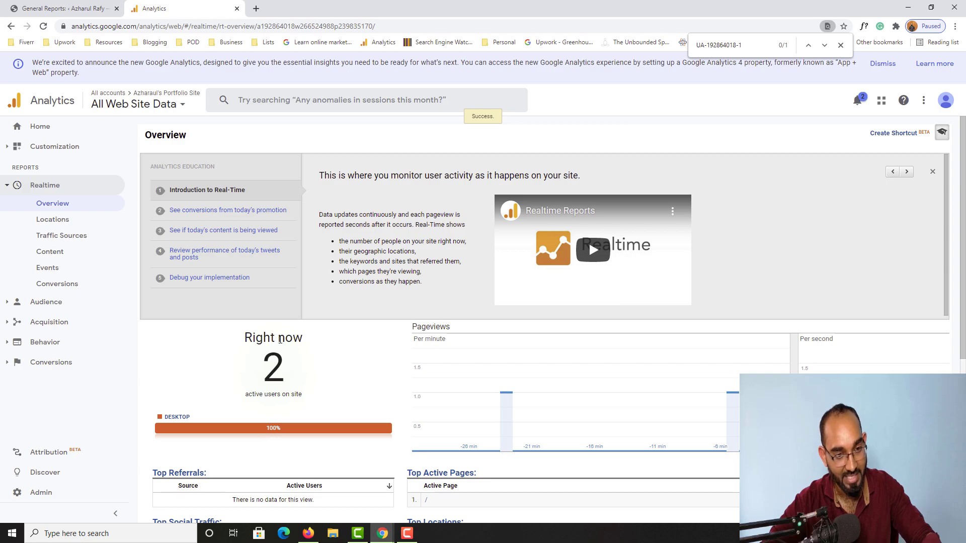
scroll(251, 309, "down", 3)
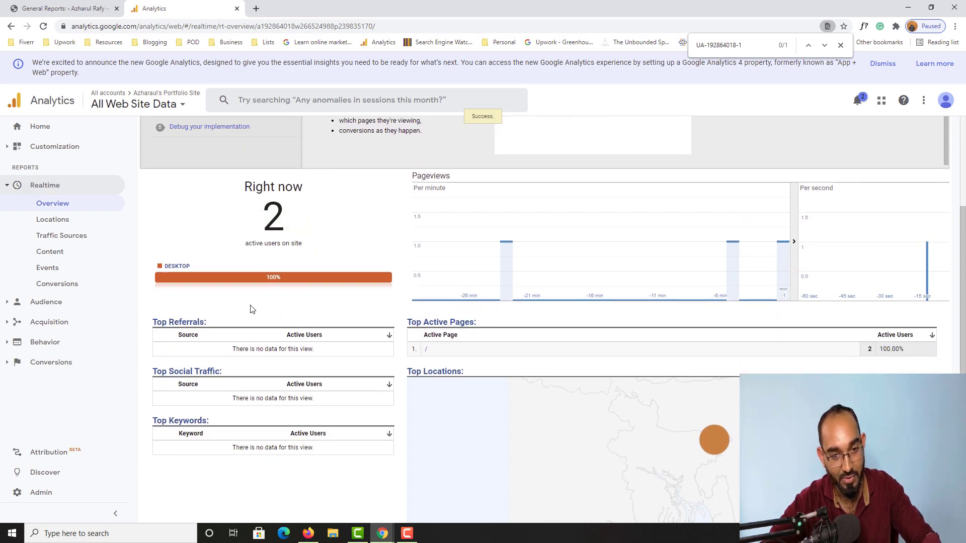
mouse_move(714, 433)
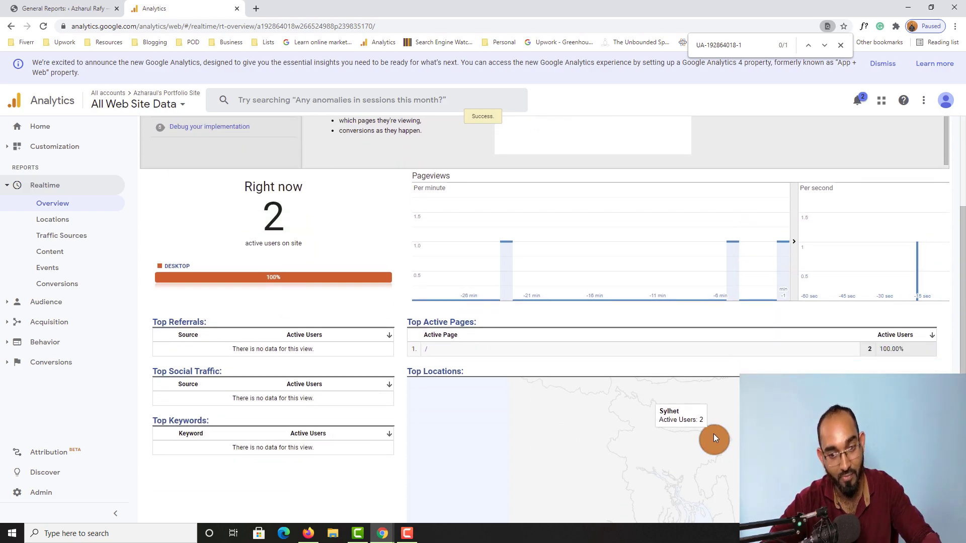
Close the portfolio popup, browse the site in Firefox, and check Realtime Overview showing 2 users
left_click(382, 533)
left_click(430, 516)
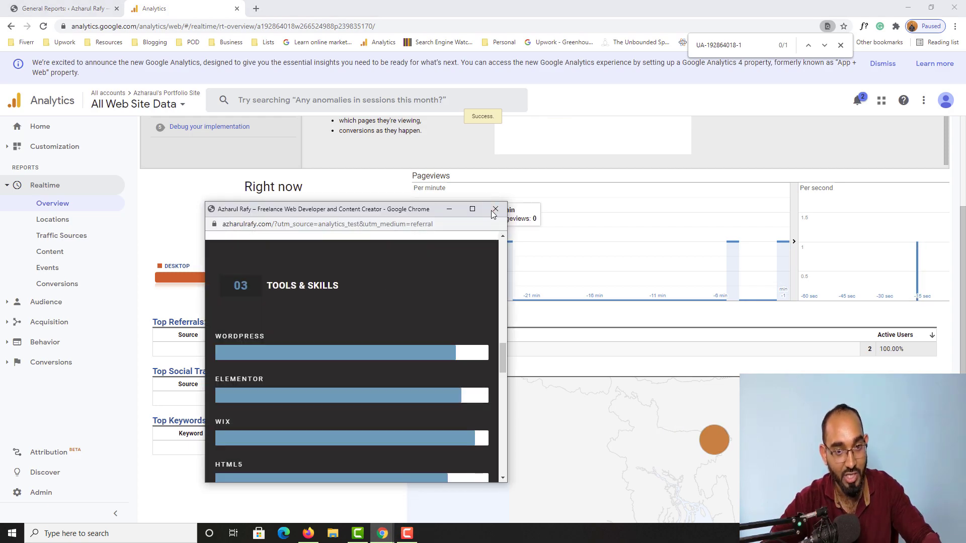
left_click(505, 204)
left_click(308, 534)
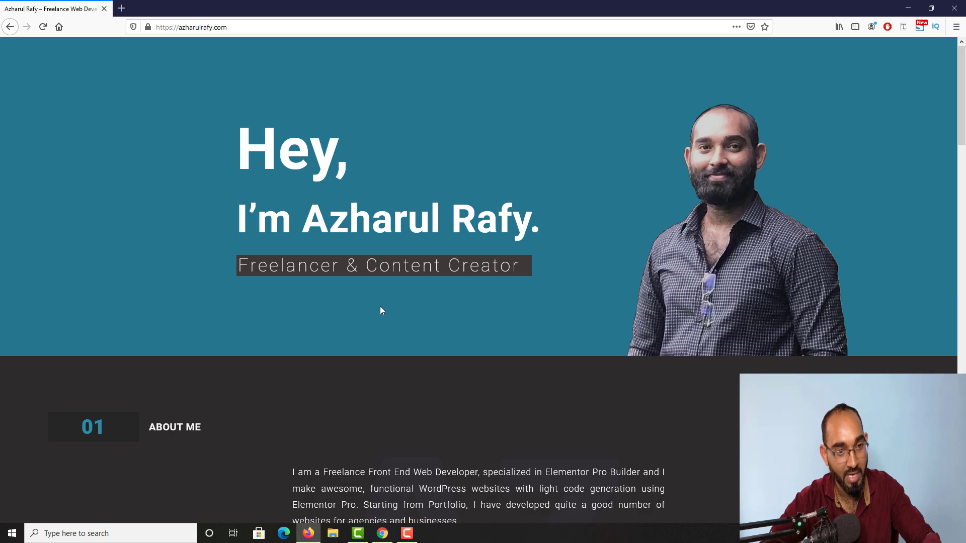
scroll(431, 206, "down", 10)
scroll(172, 306, "up", 10)
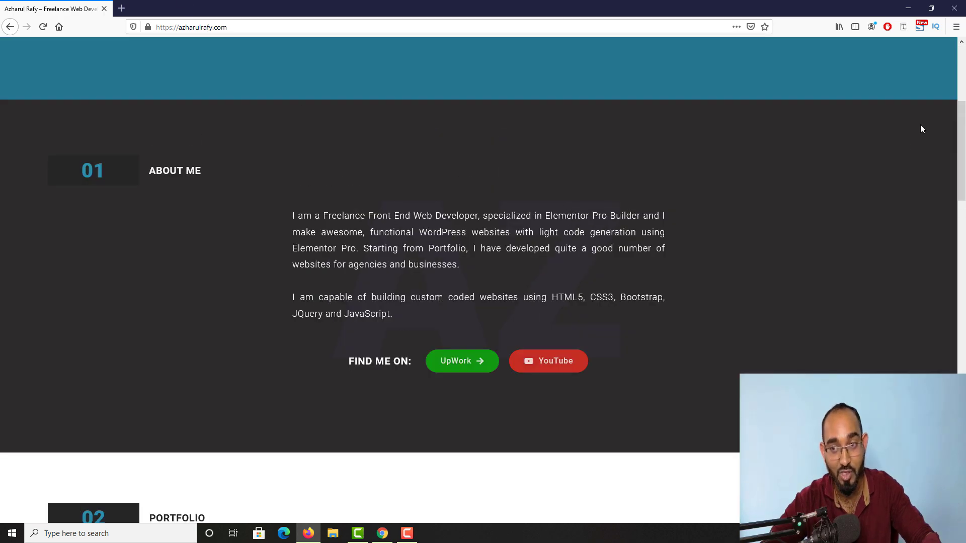
key("alt+Tab")
scroll(239, 371, "up", 1)
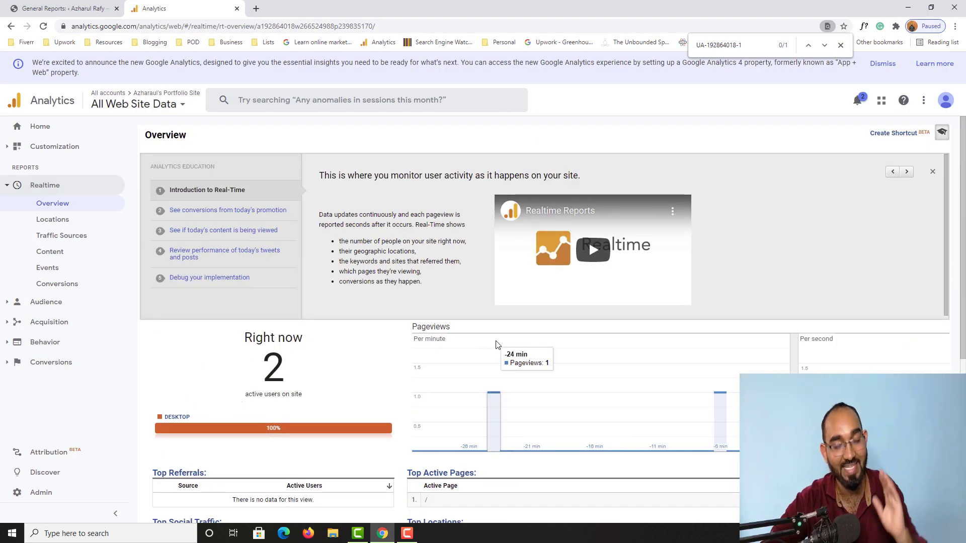